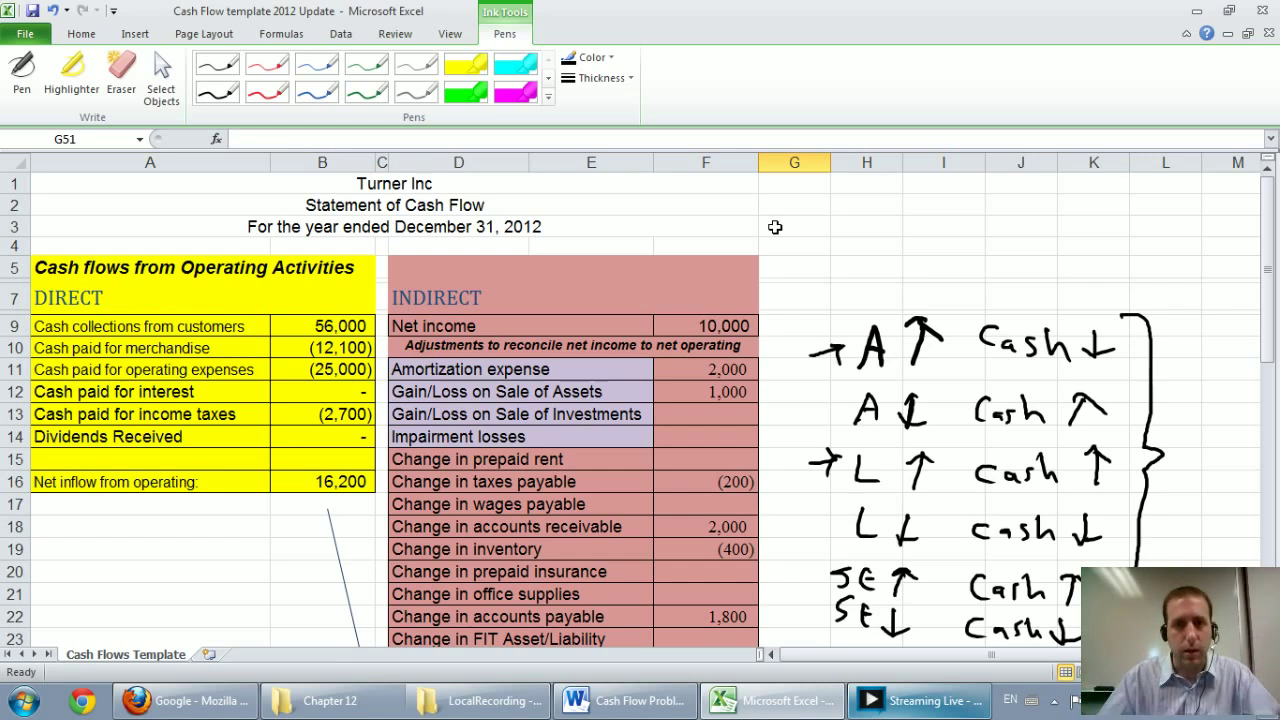
- Review the Turner Inc cash flow statement, covering the operating, investing and financing sections and the opening and closing cash balances
scroll(712, 262, down, 2)
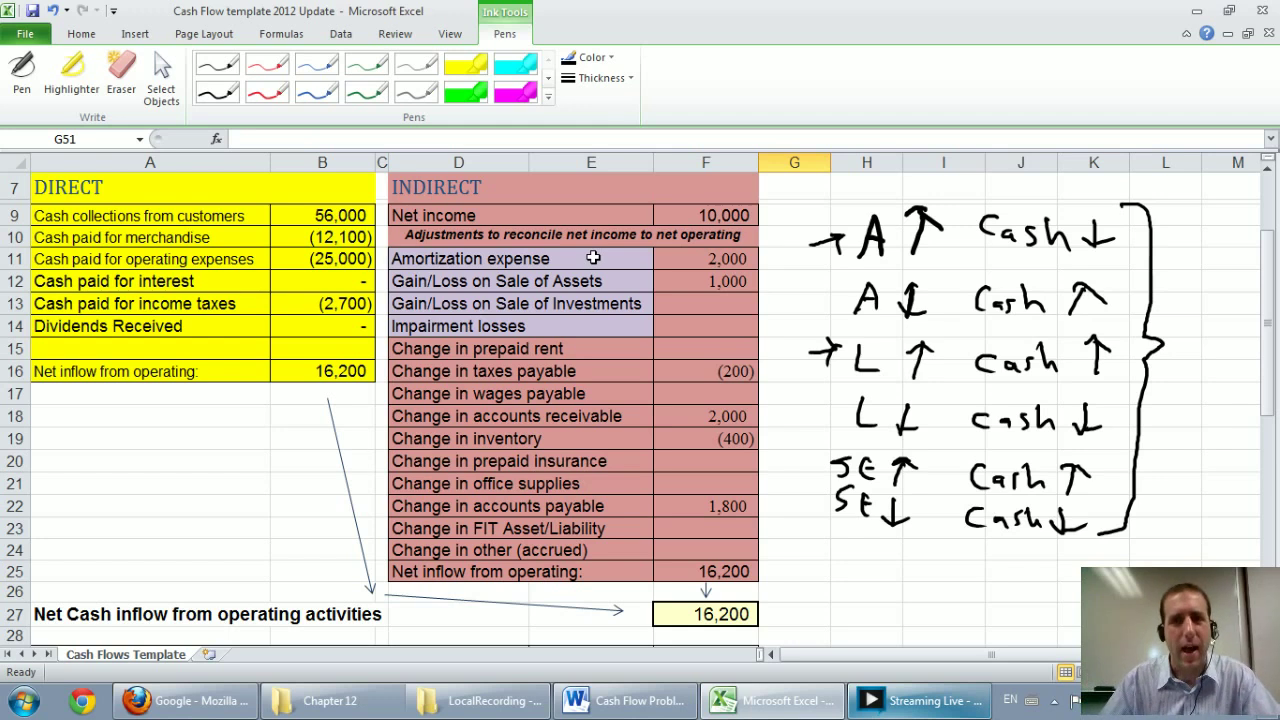
scroll(593, 258, up, 1)
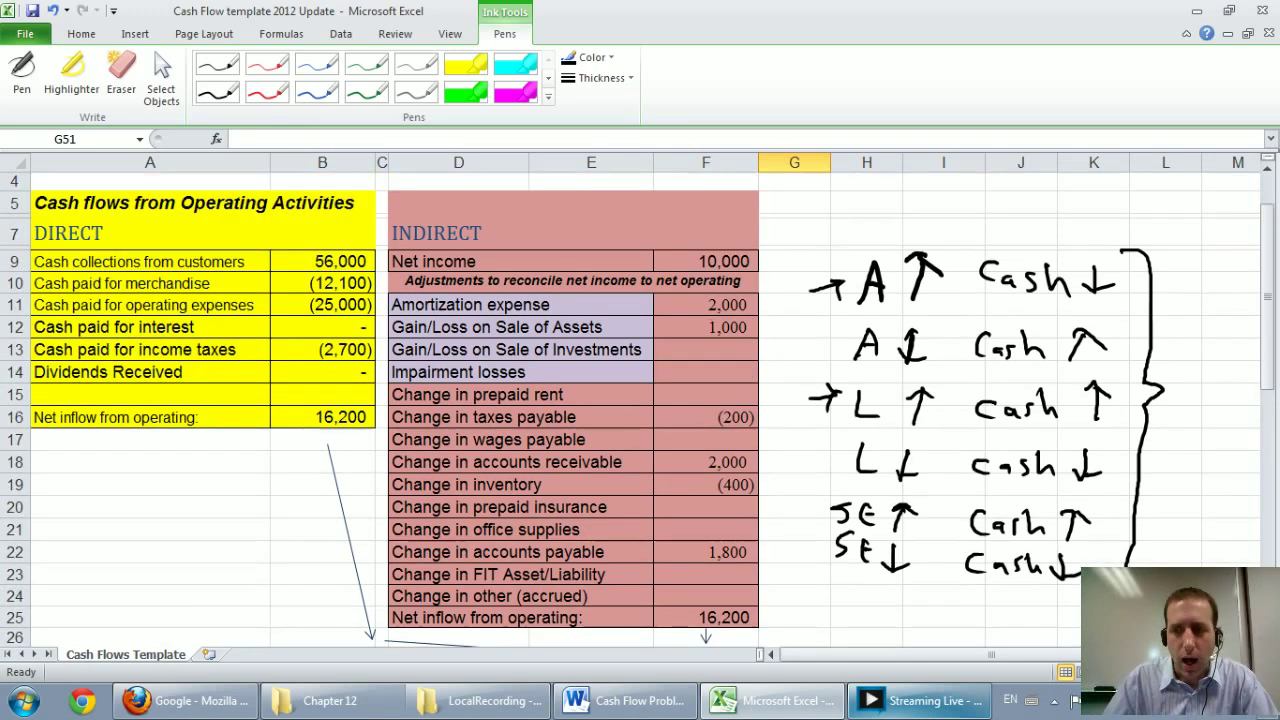
scroll(772, 654, down, 1)
scroll(585, 465, down, 4)
scroll(552, 457, down, 1)
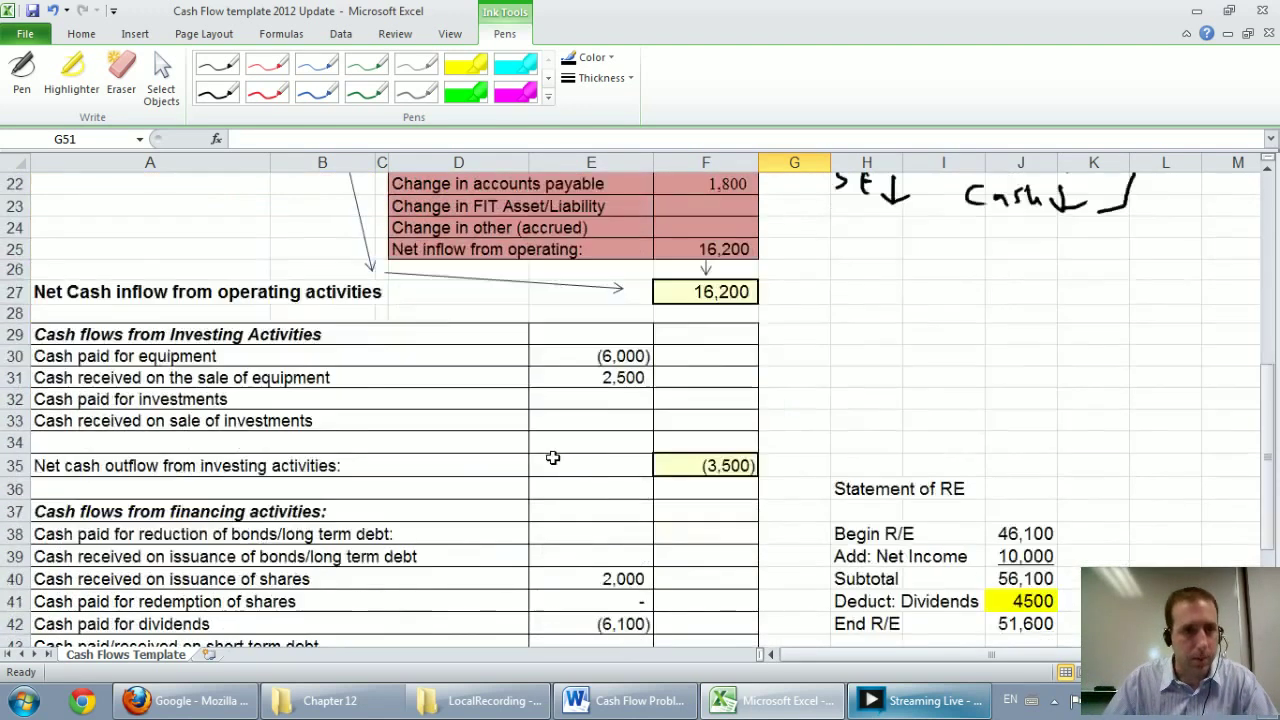
scroll(552, 457, down, 1)
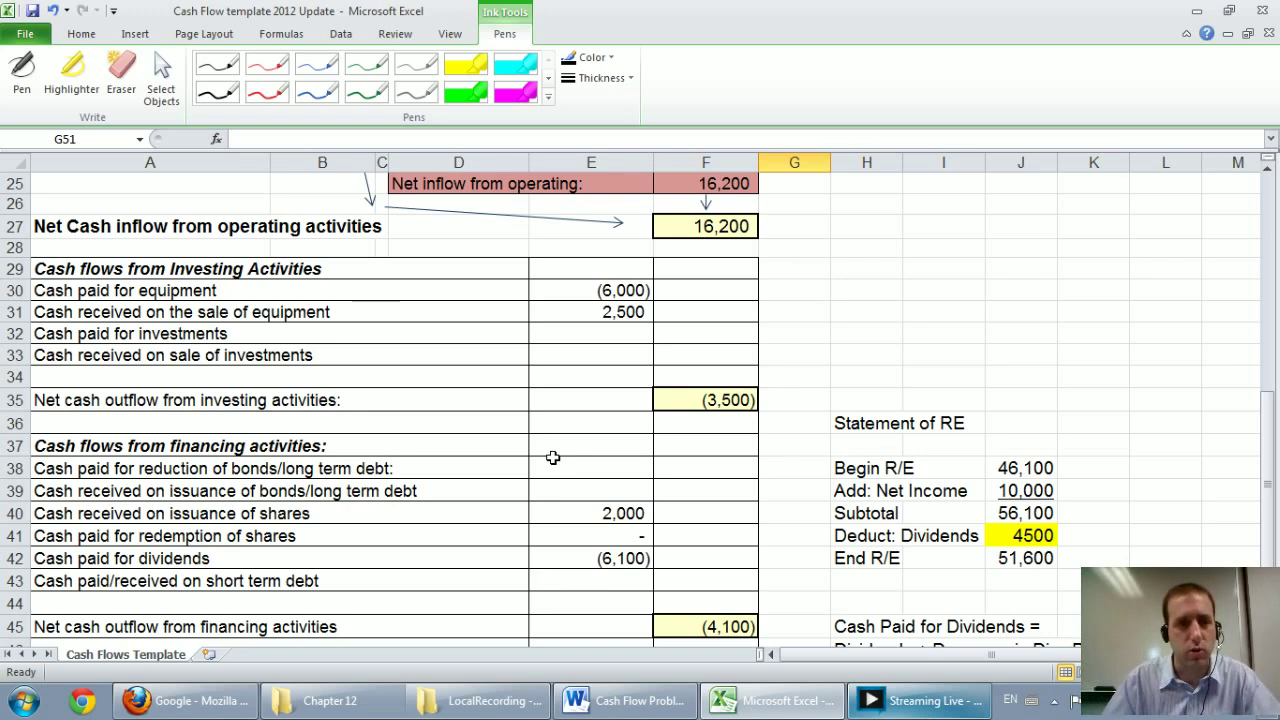
scroll(489, 515, down, 3)
scroll(489, 515, down, 4)
scroll(443, 494, up, 6)
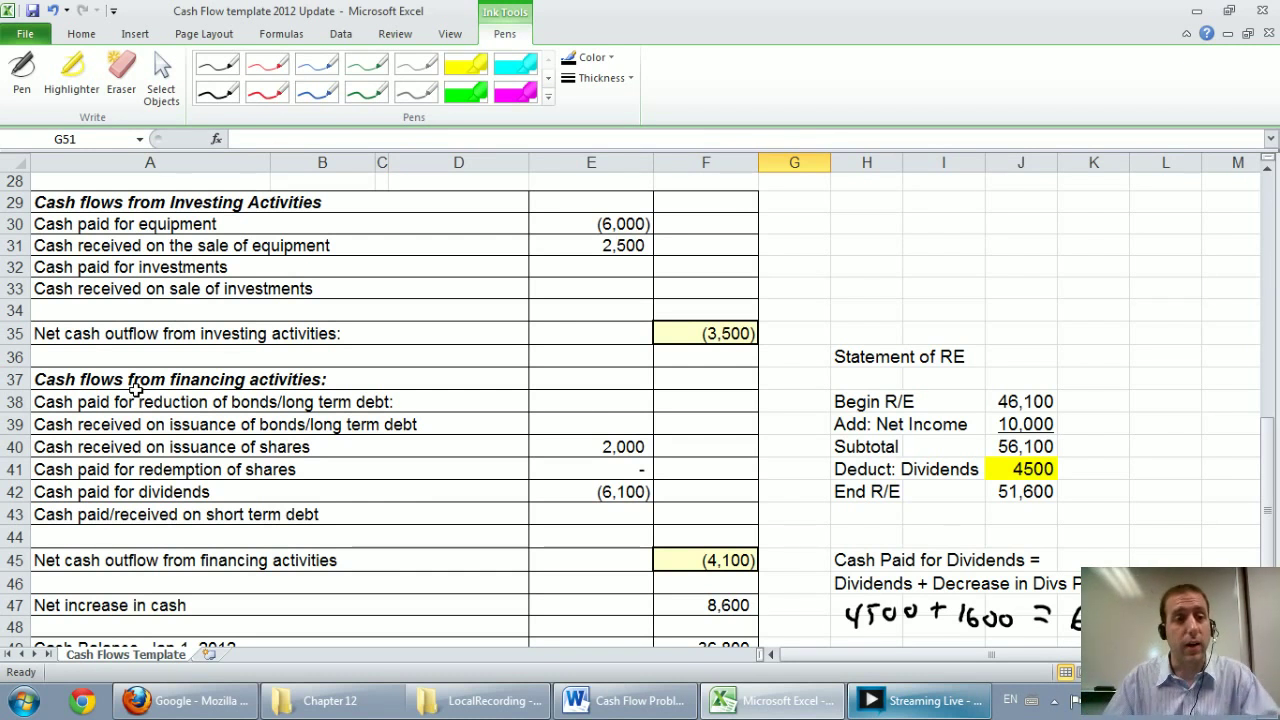
scroll(240, 466, down, 1)
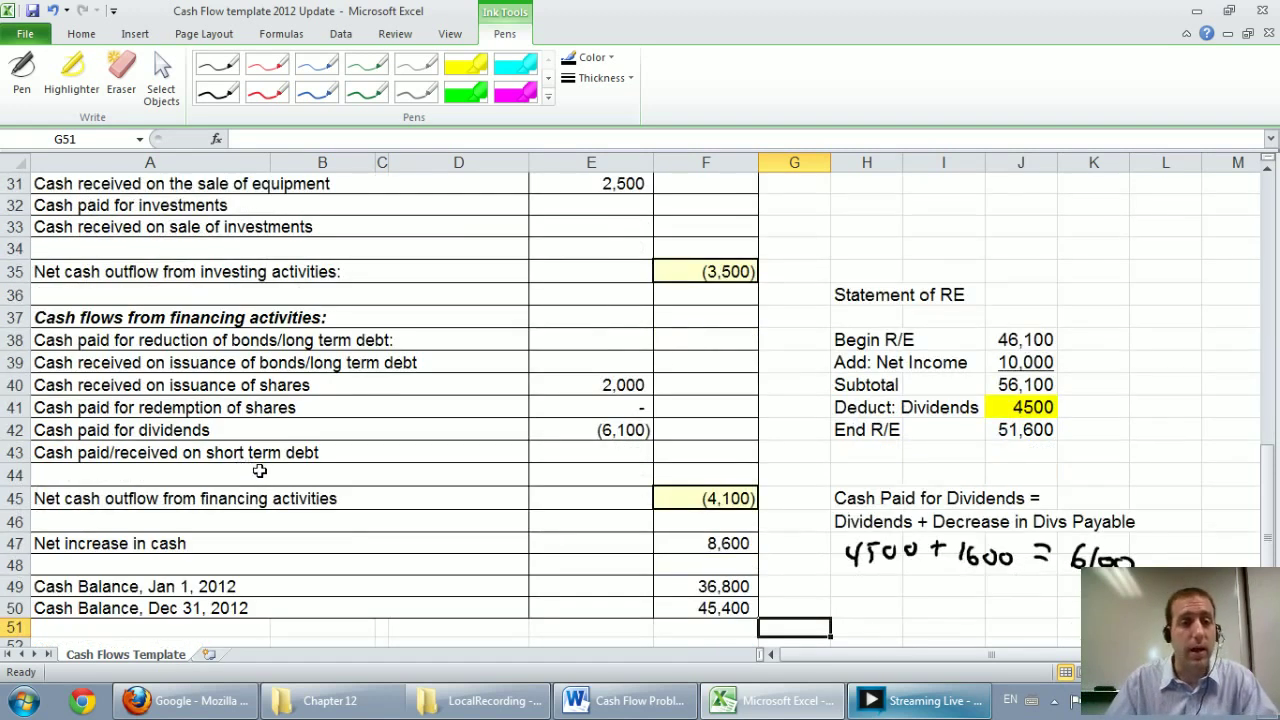
scroll(335, 487, up, 8)
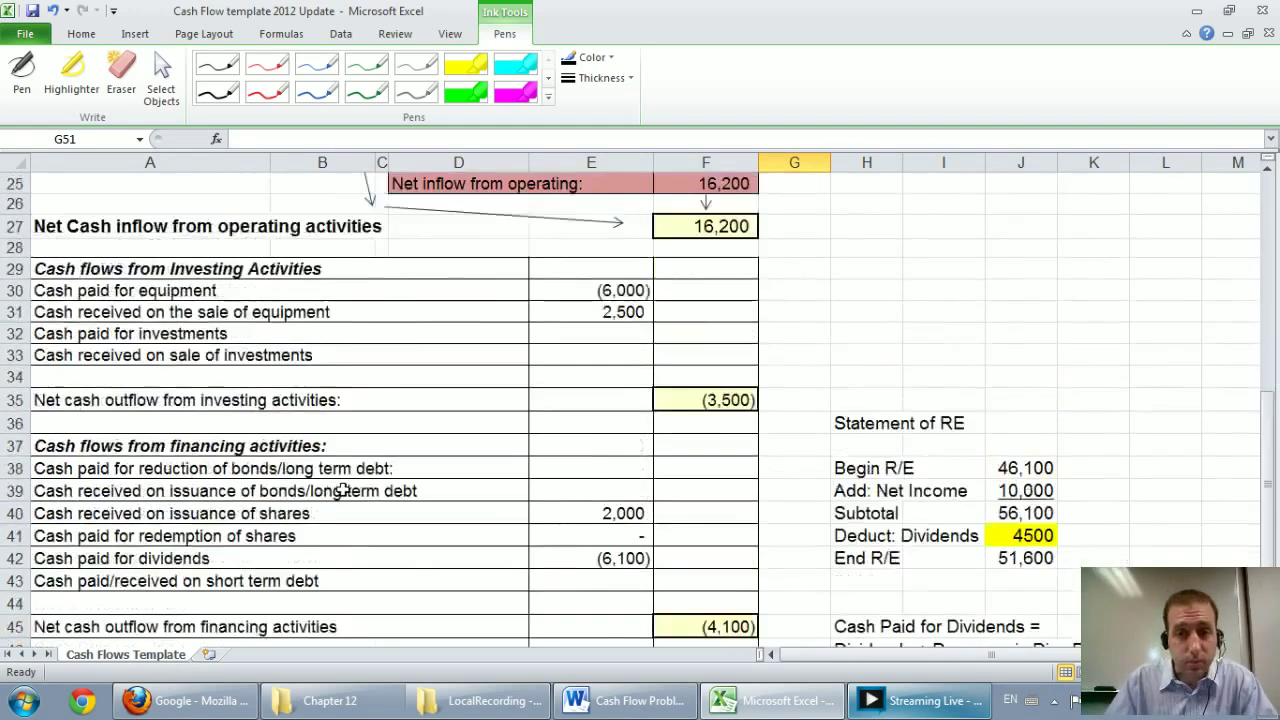
scroll(353, 484, up, 1)
scroll(354, 482, down, 1)
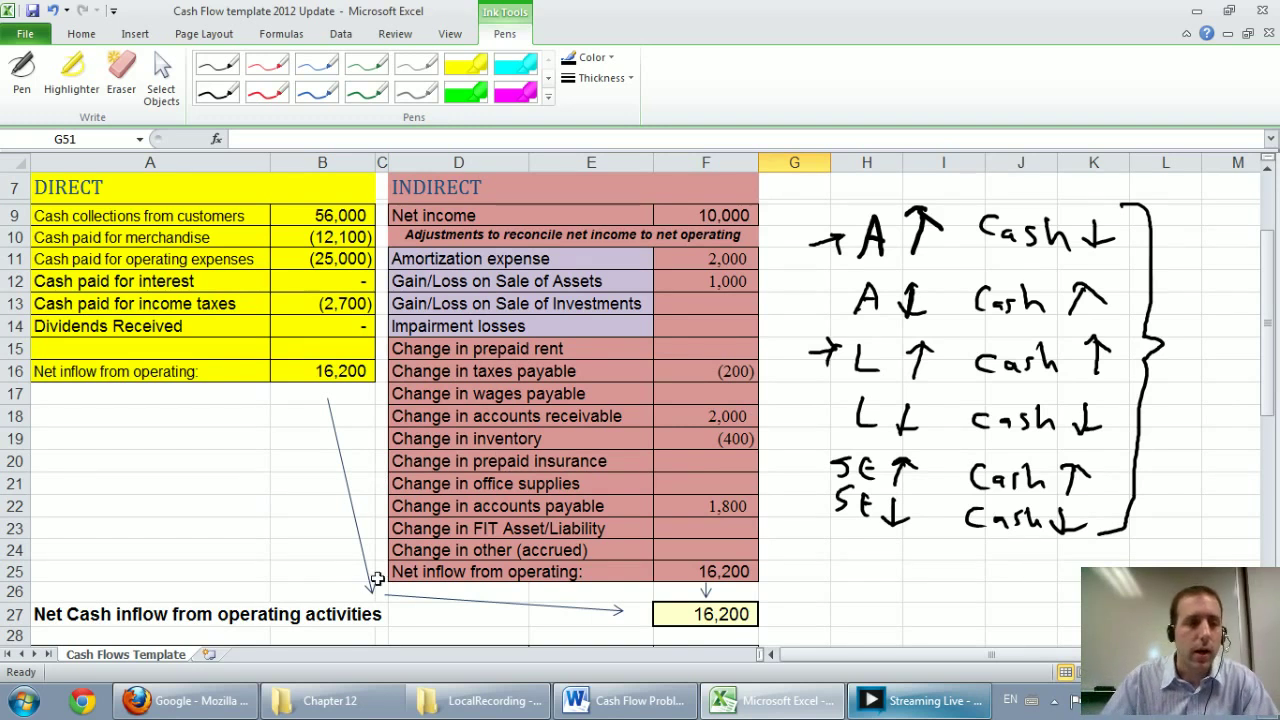
- Examine the net operating cash total in F27, the net investing total in F35, and the financing section below them
click(730, 615)
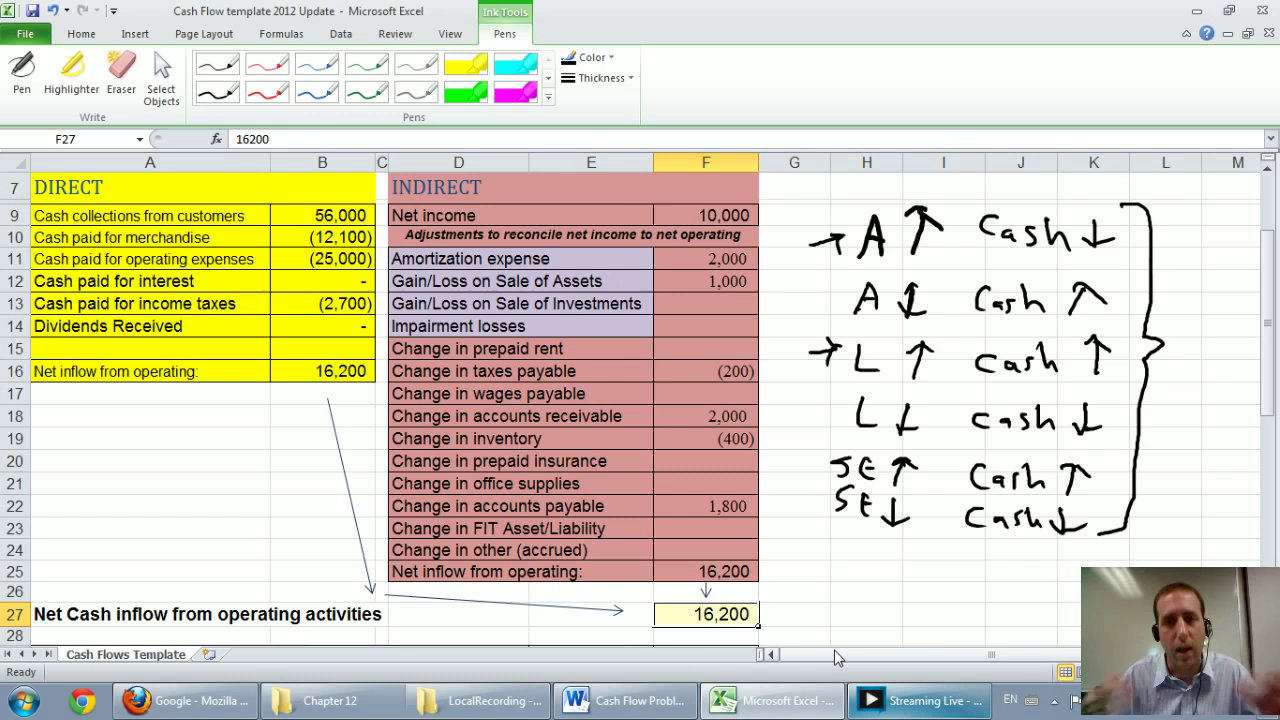
scroll(698, 638, down, 3)
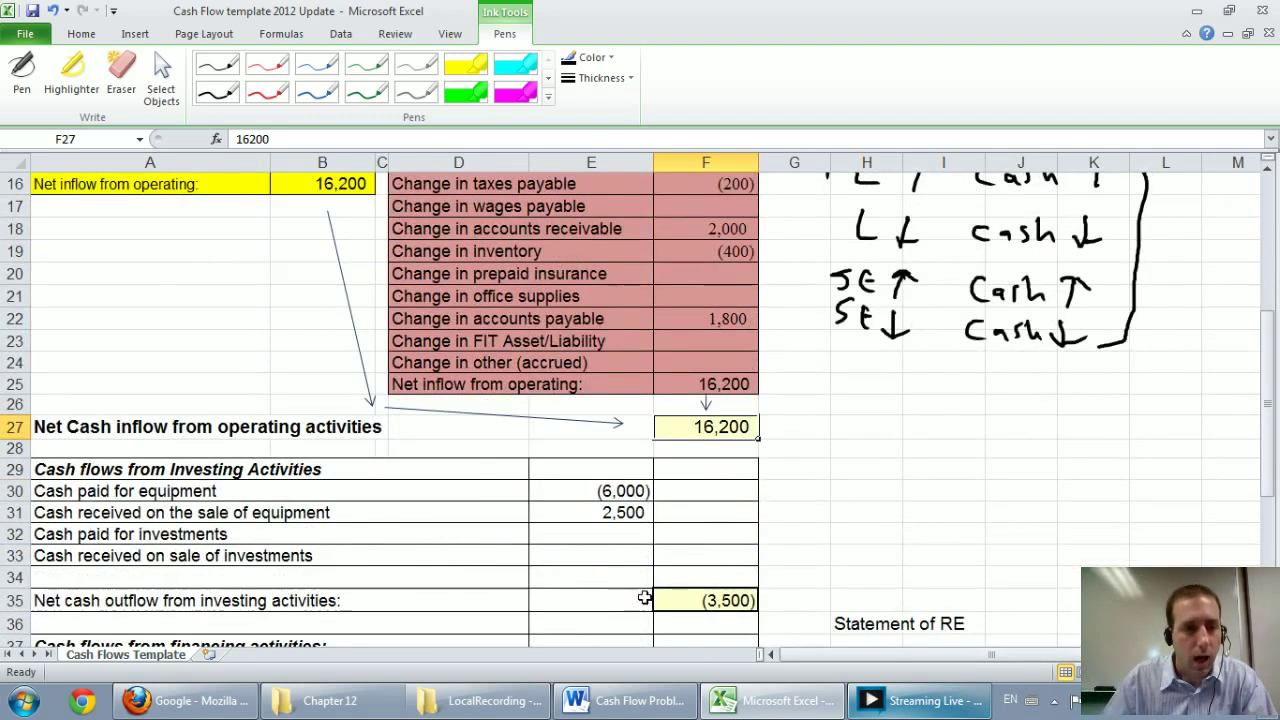
scroll(529, 537, down, 1)
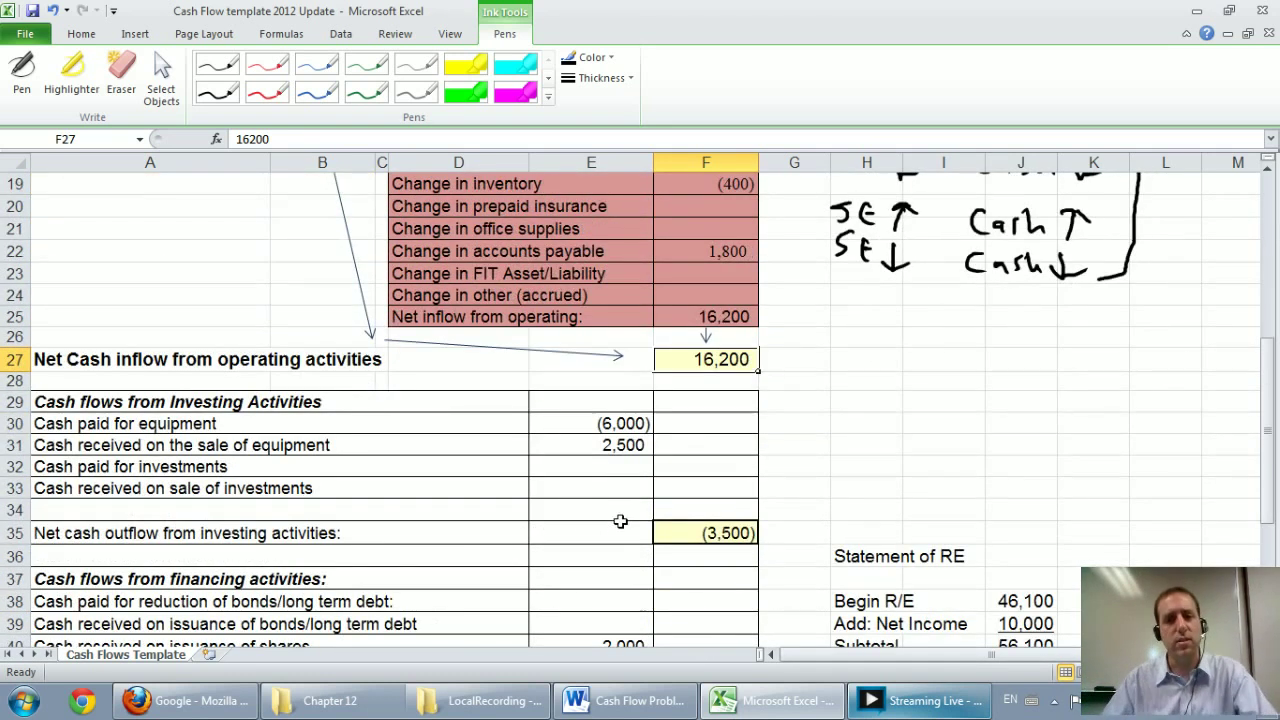
click(715, 528)
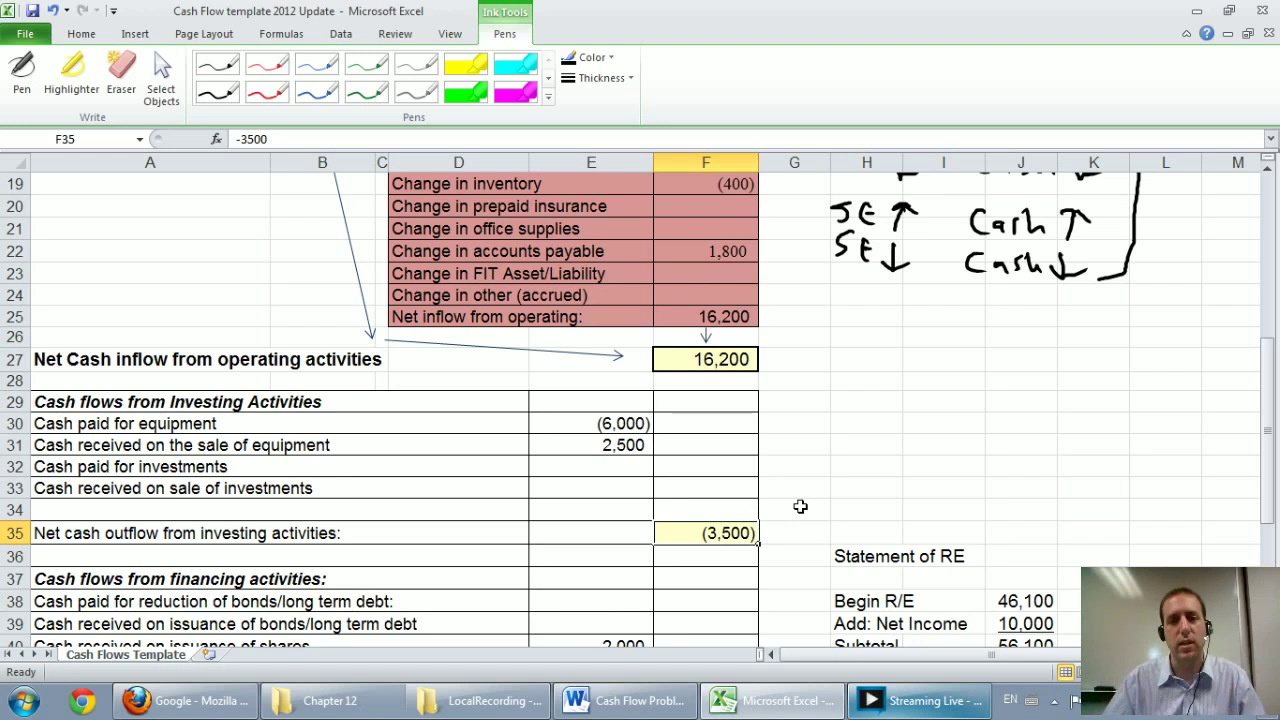
scroll(800, 507, down, 4)
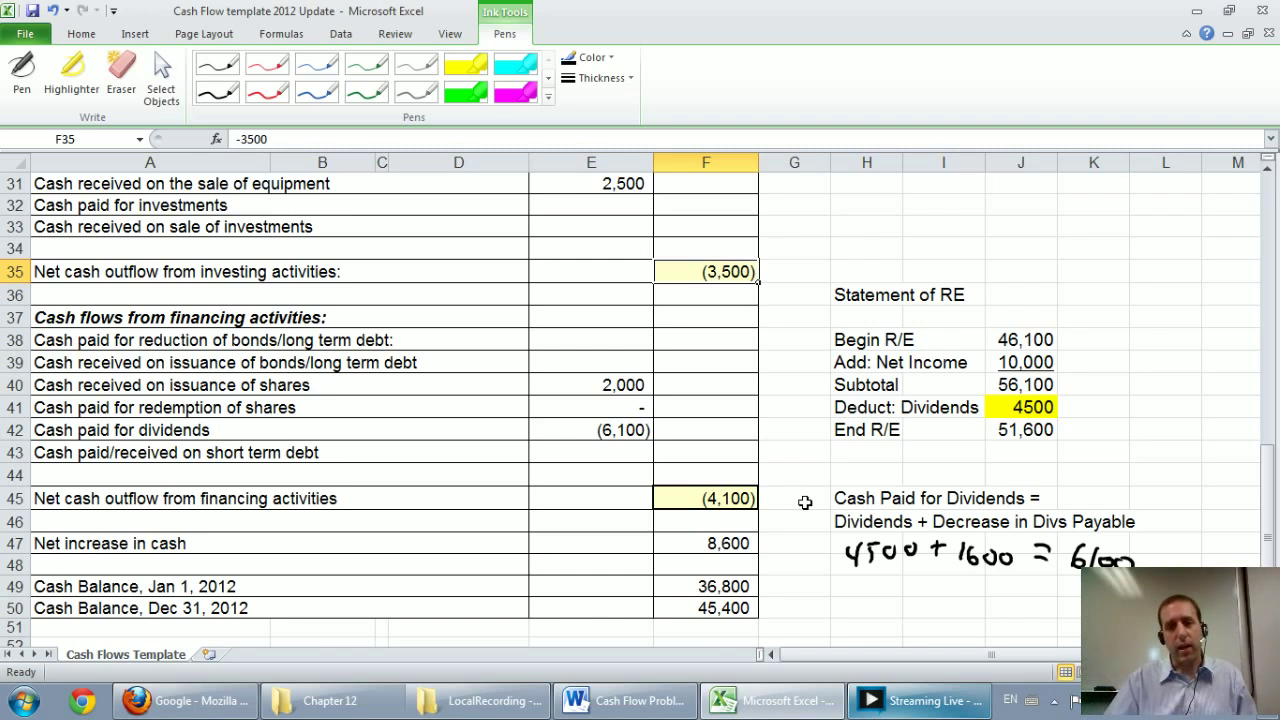
- Compare the net operating cash flow in F27 with the net investing and financing cash flows in F35 and F45
scroll(805, 502, up, 3)
click(750, 300)
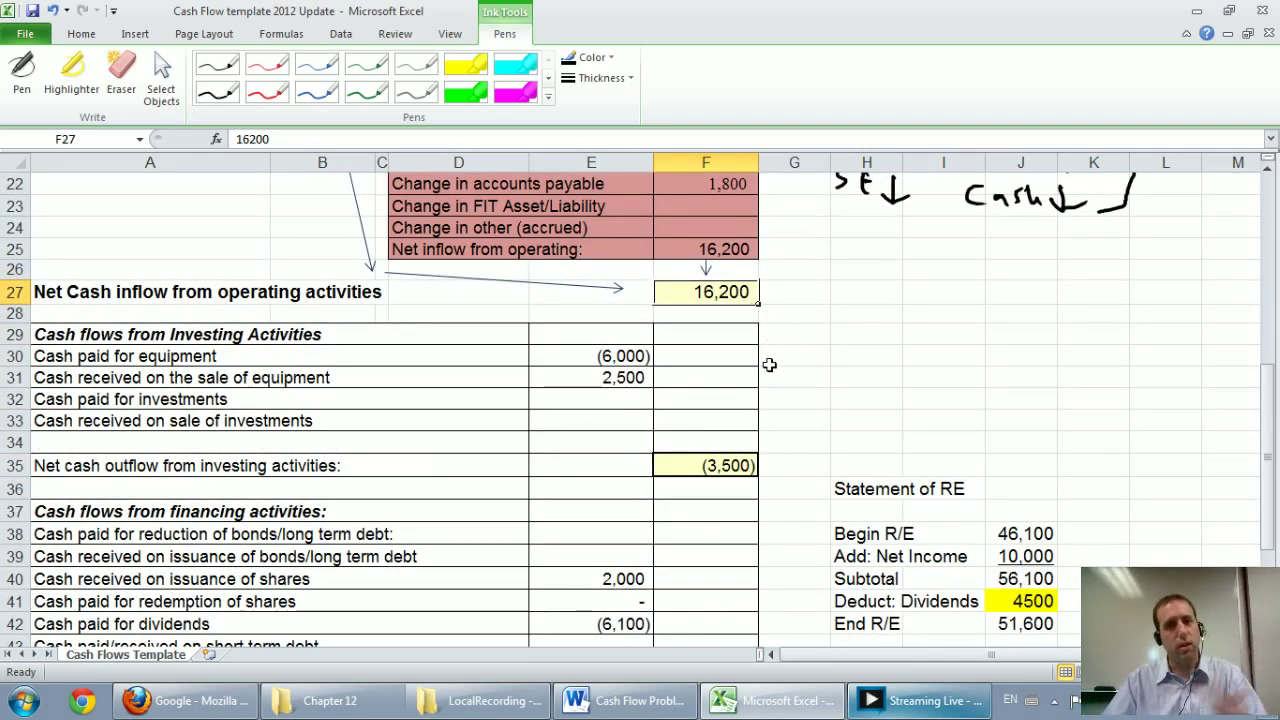
click(724, 465)
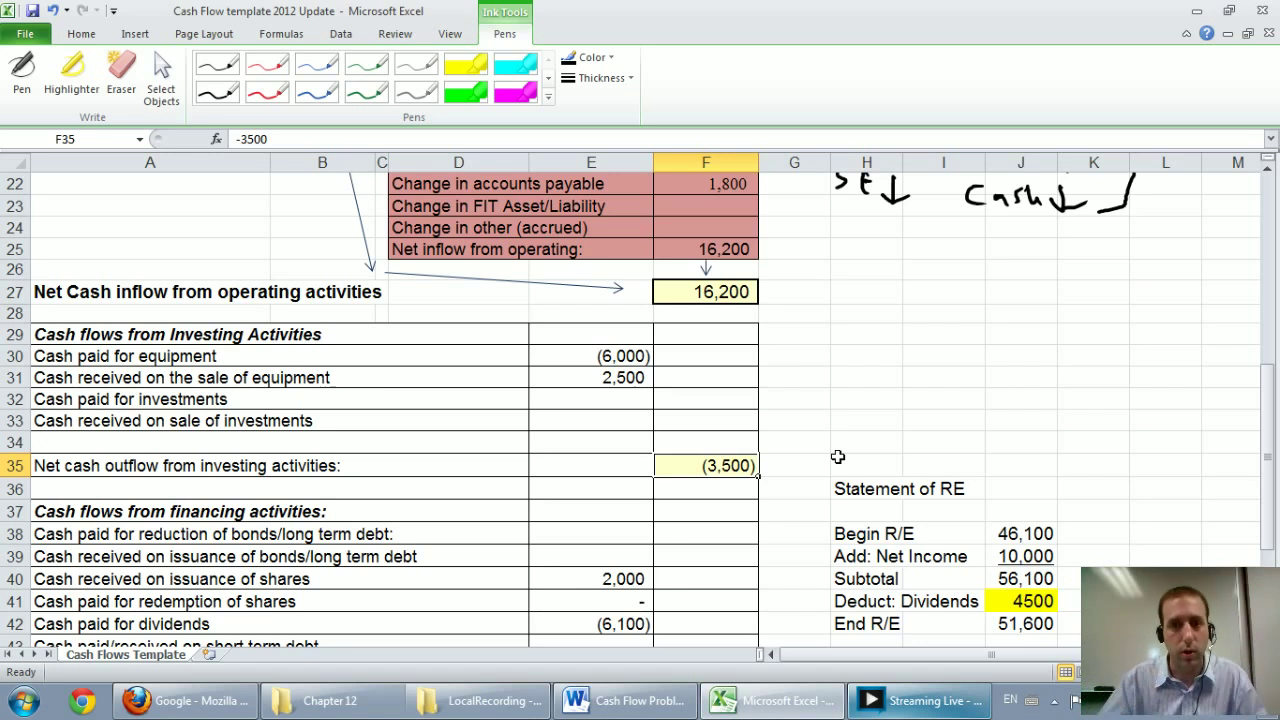
scroll(740, 432, down, 2)
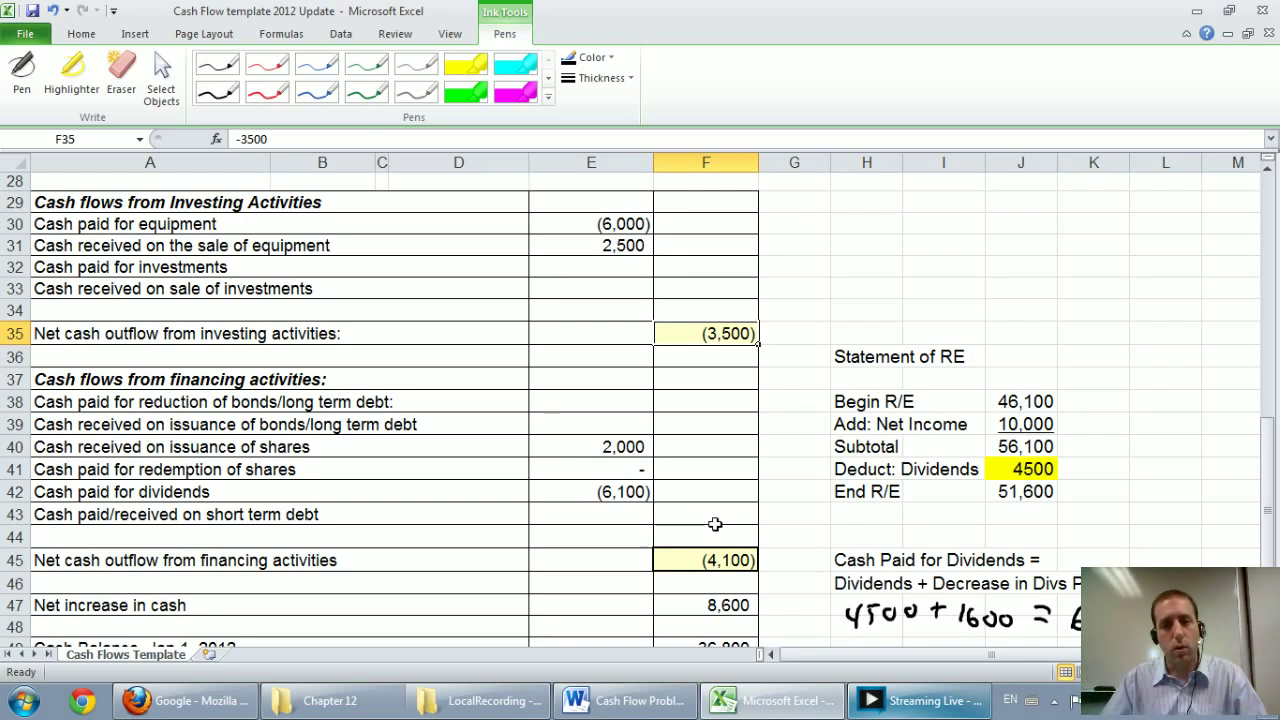
scroll(718, 515, down, 1)
scroll(718, 515, up, 3)
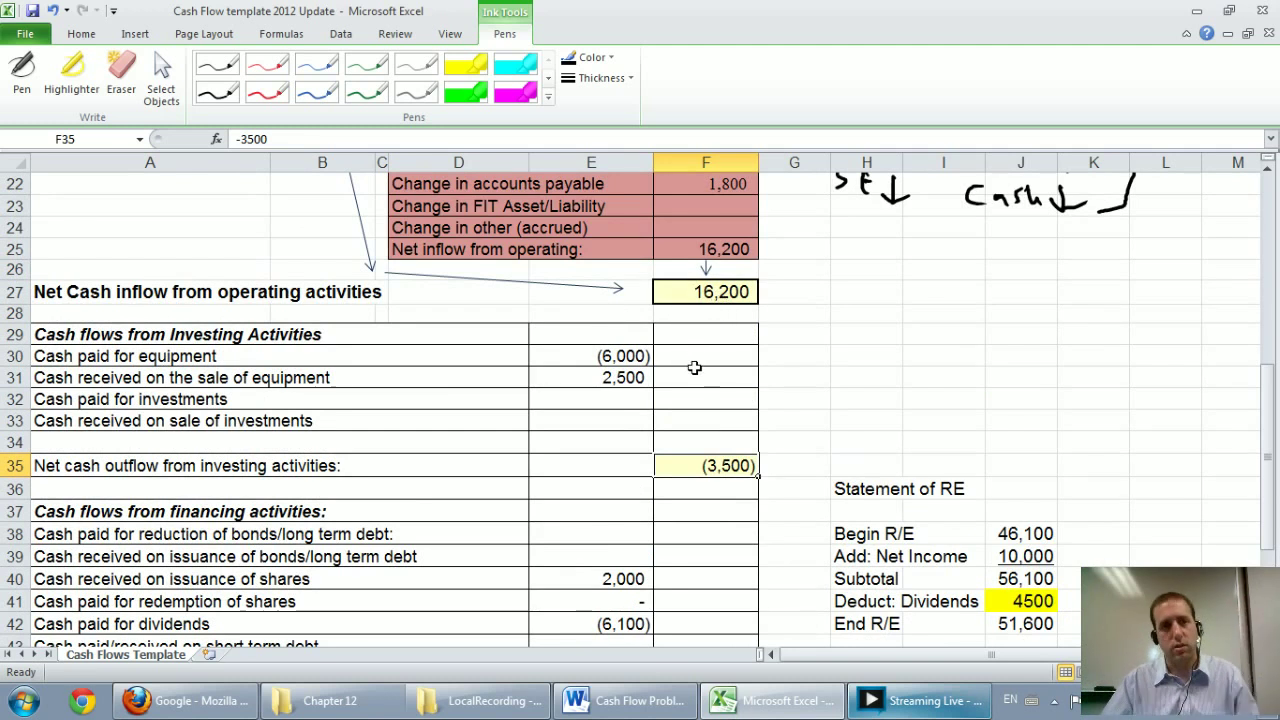
scroll(712, 400, down, 1)
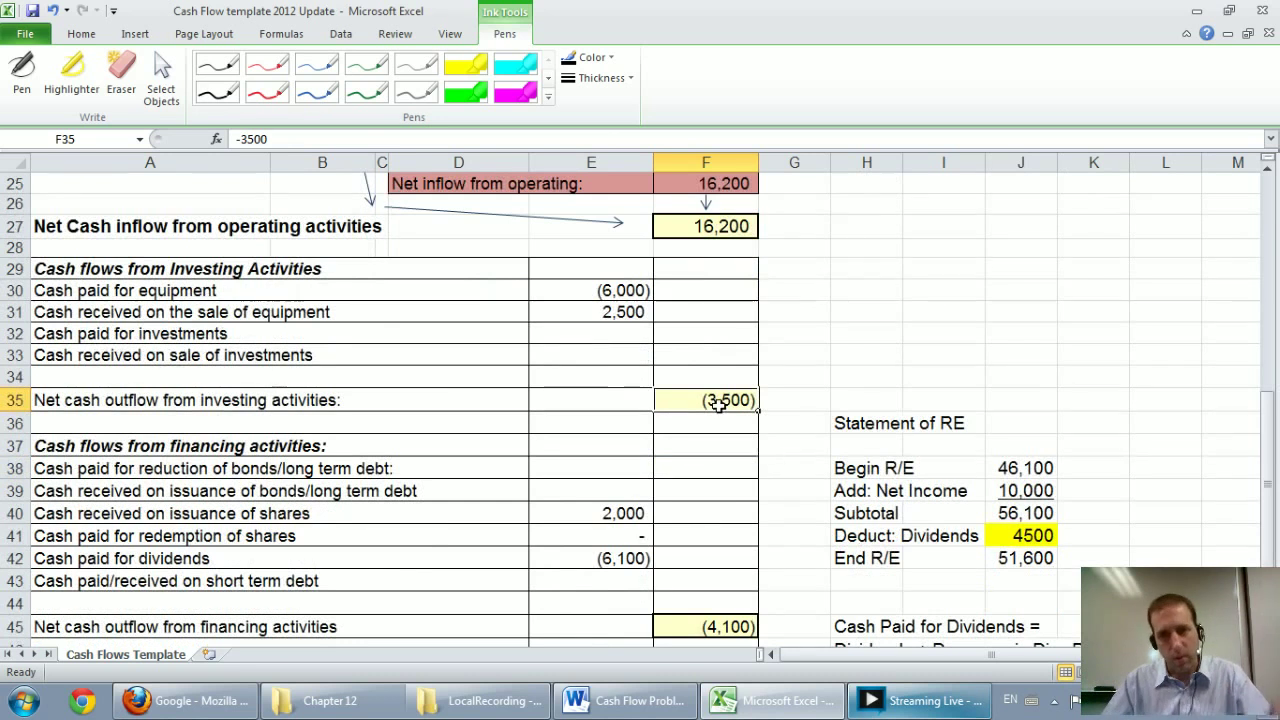
scroll(722, 400, down, 1)
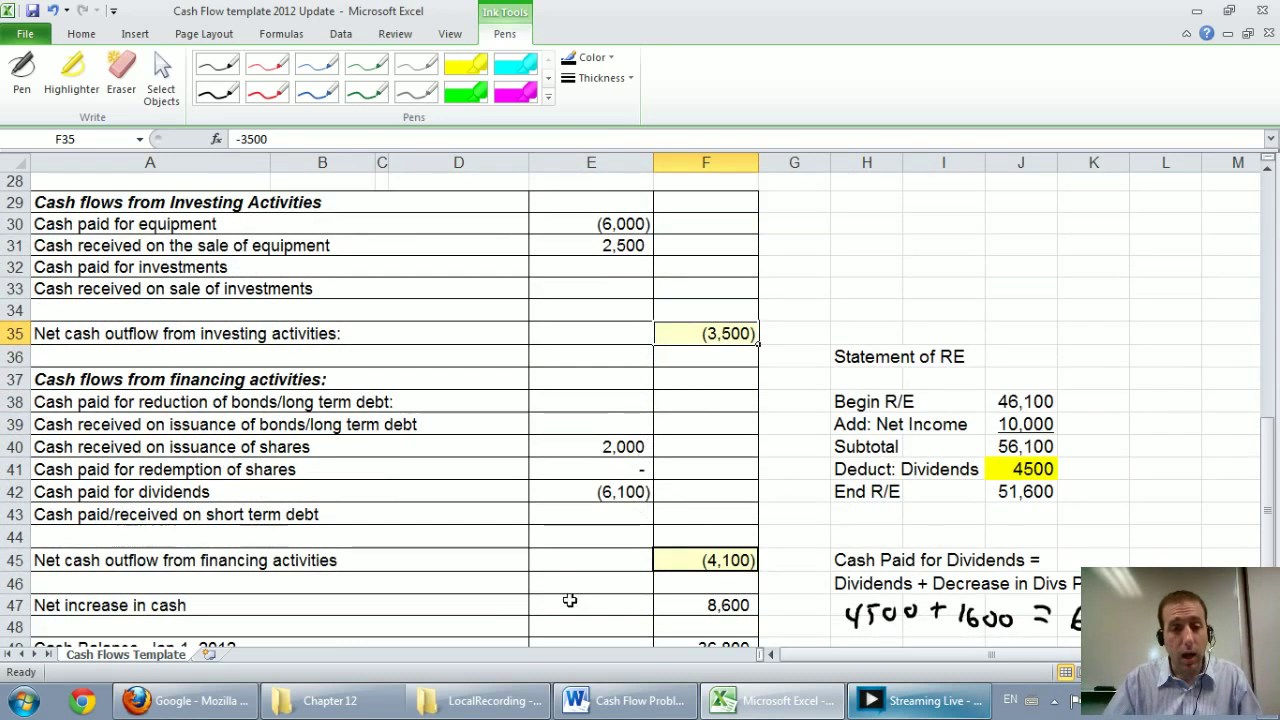
- Switch to Firefox and search Google for "lululemon cash flow"
click(200, 700)
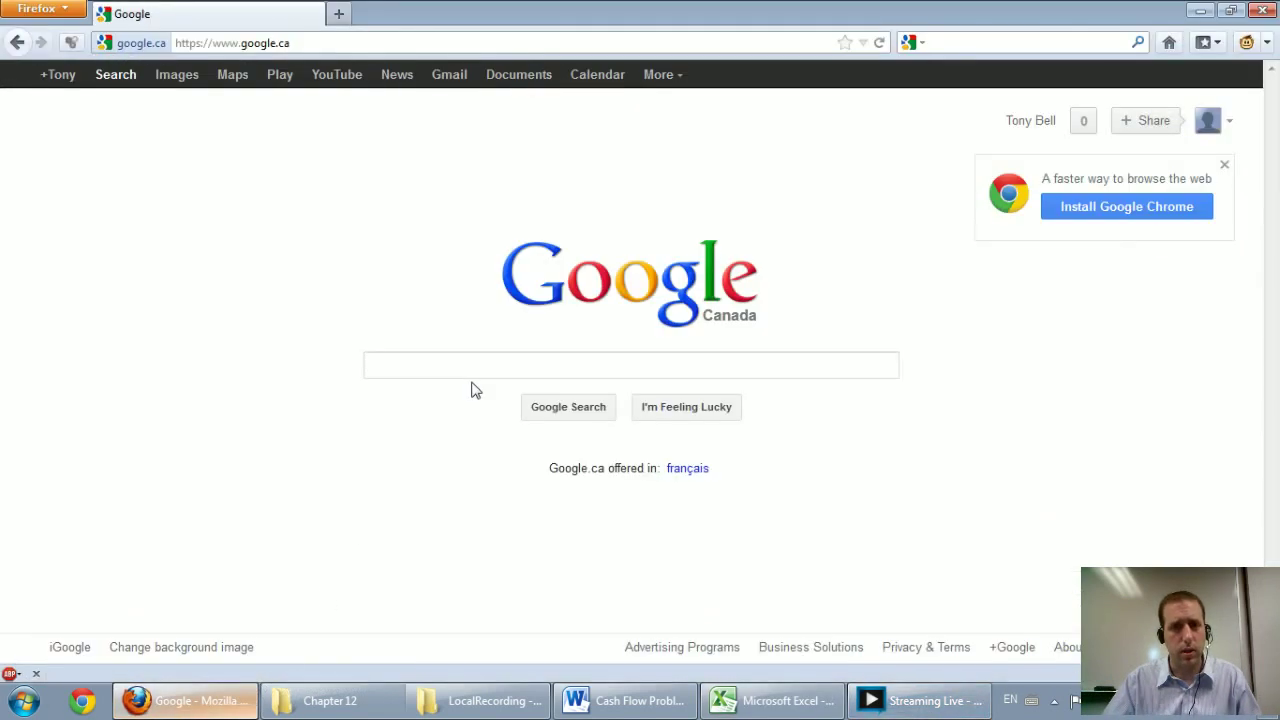
click(483, 366)
text(l)
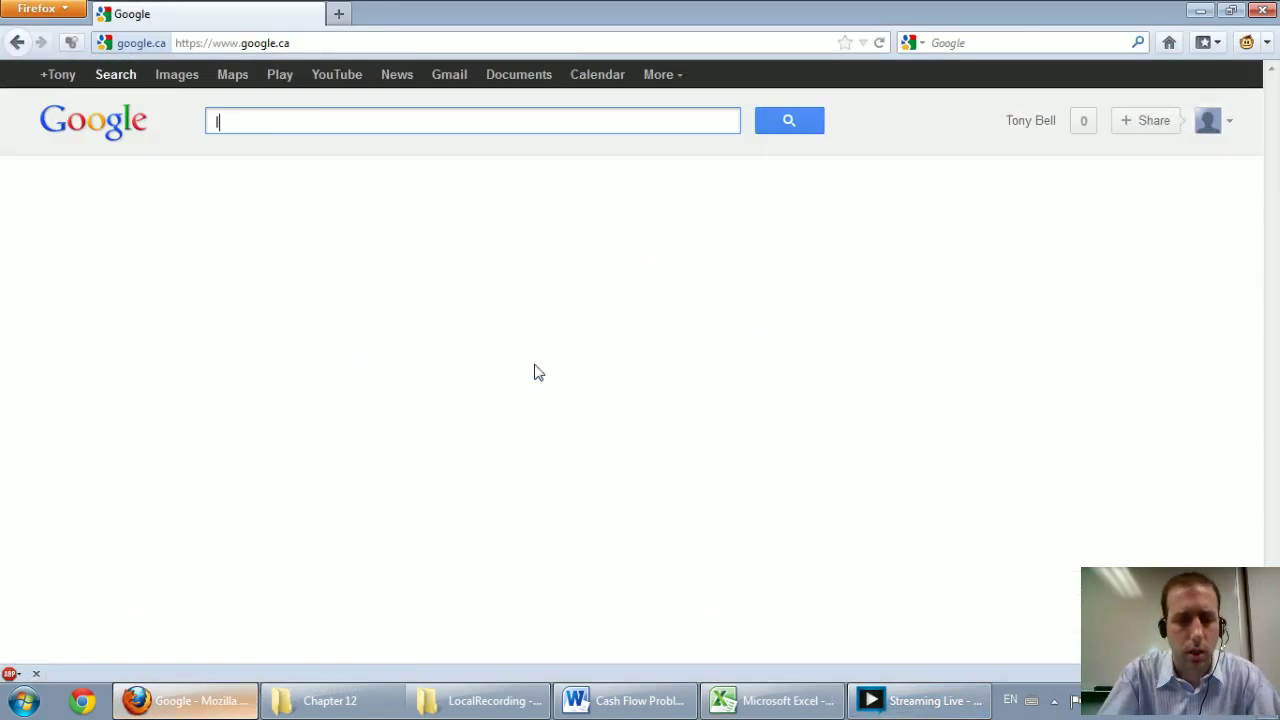
text(ululemo)
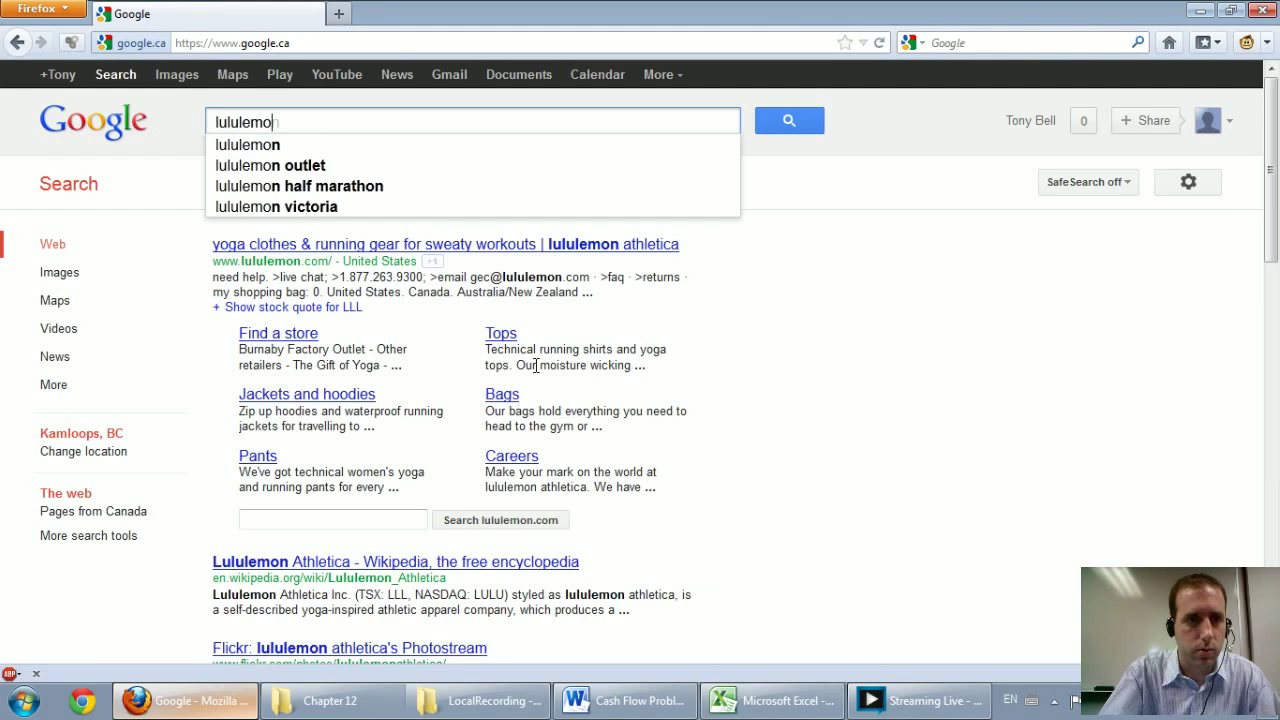
text(n cash flow)
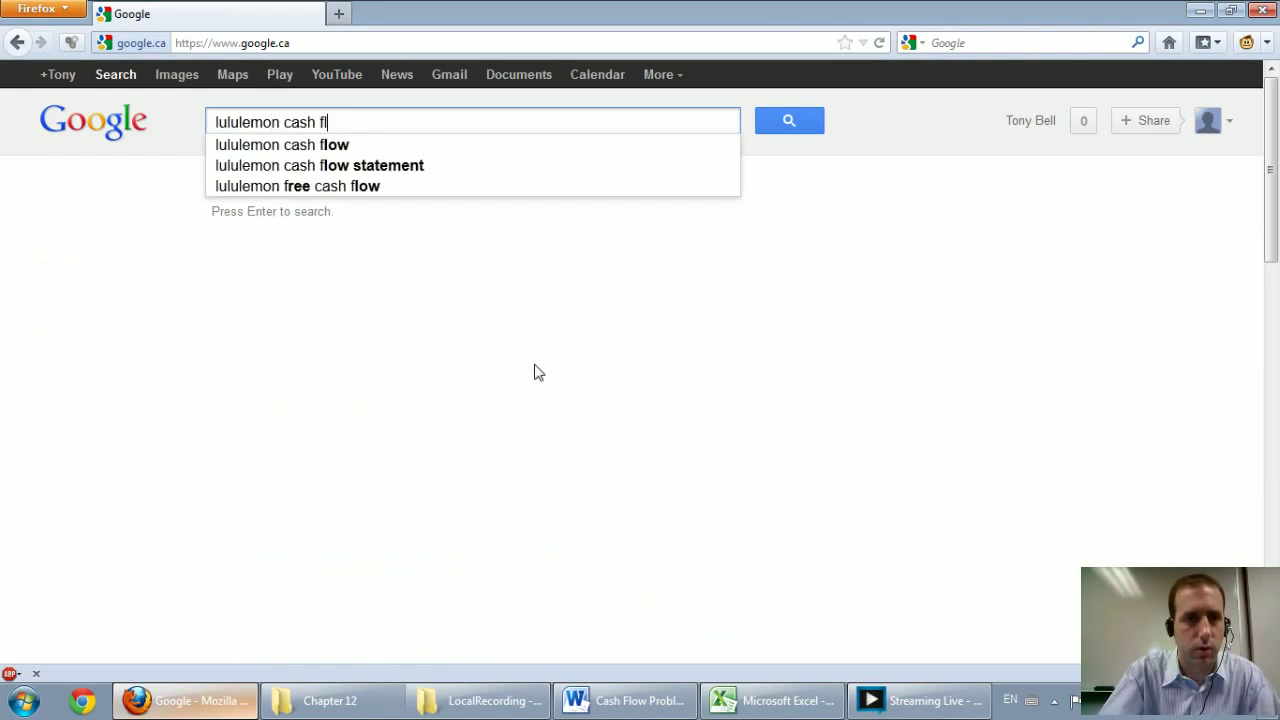
key(Return)
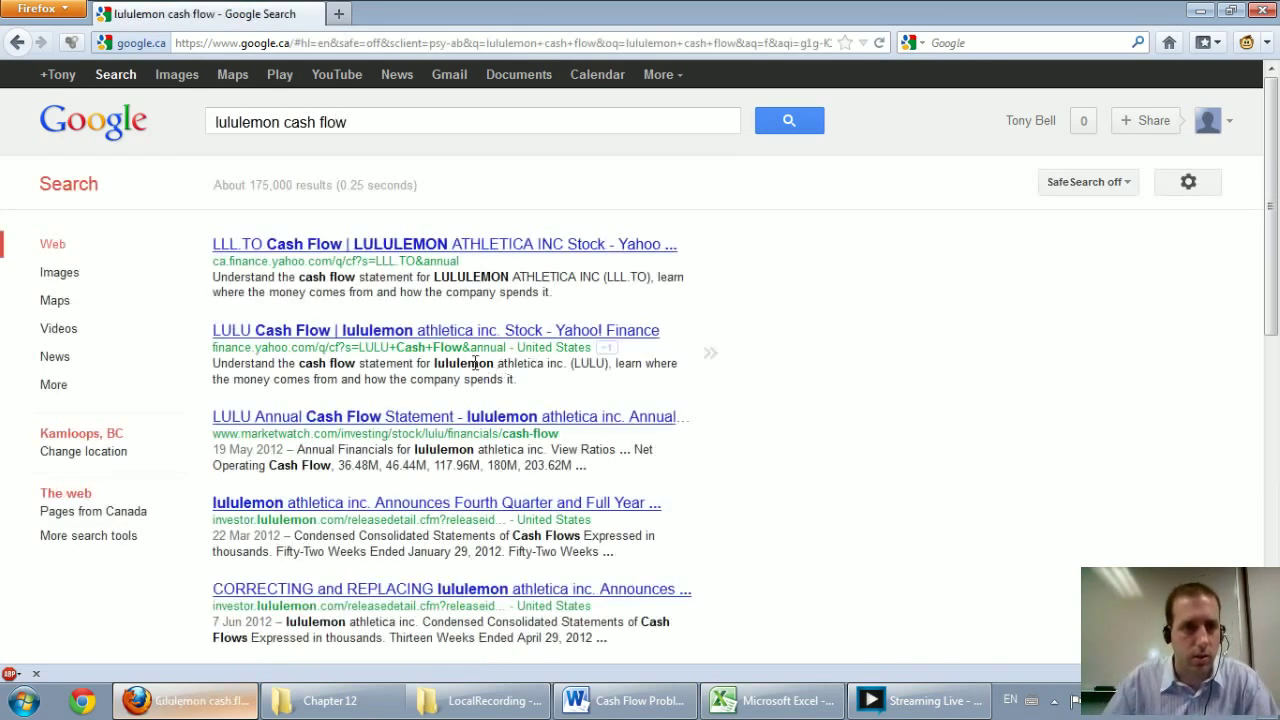
click(290, 244)
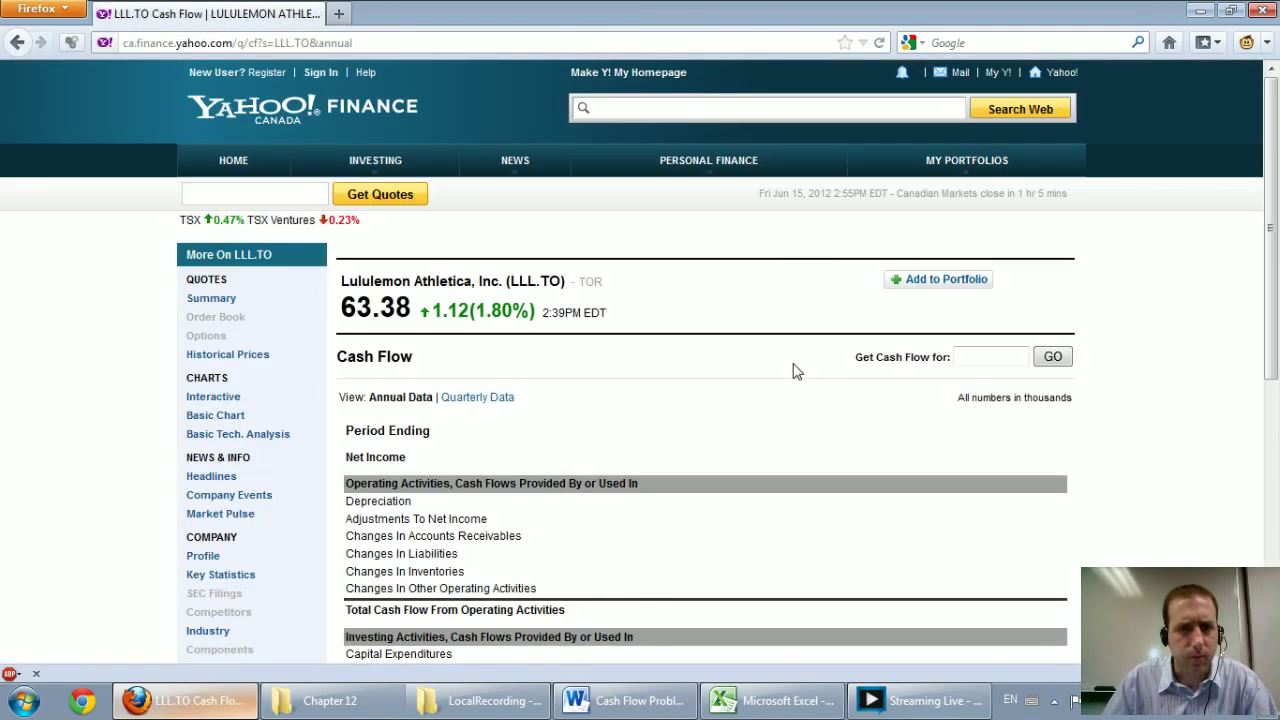
scroll(816, 362, down, 5)
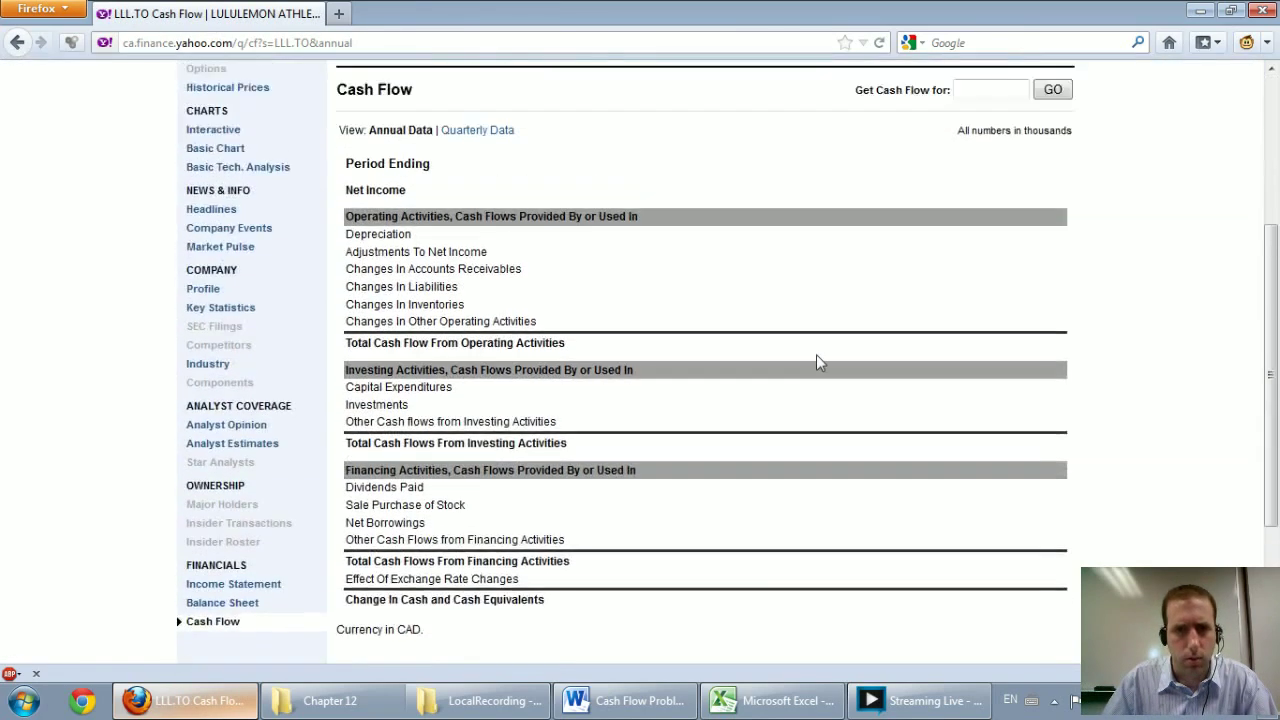
scroll(816, 360, up, 5)
click(17, 42)
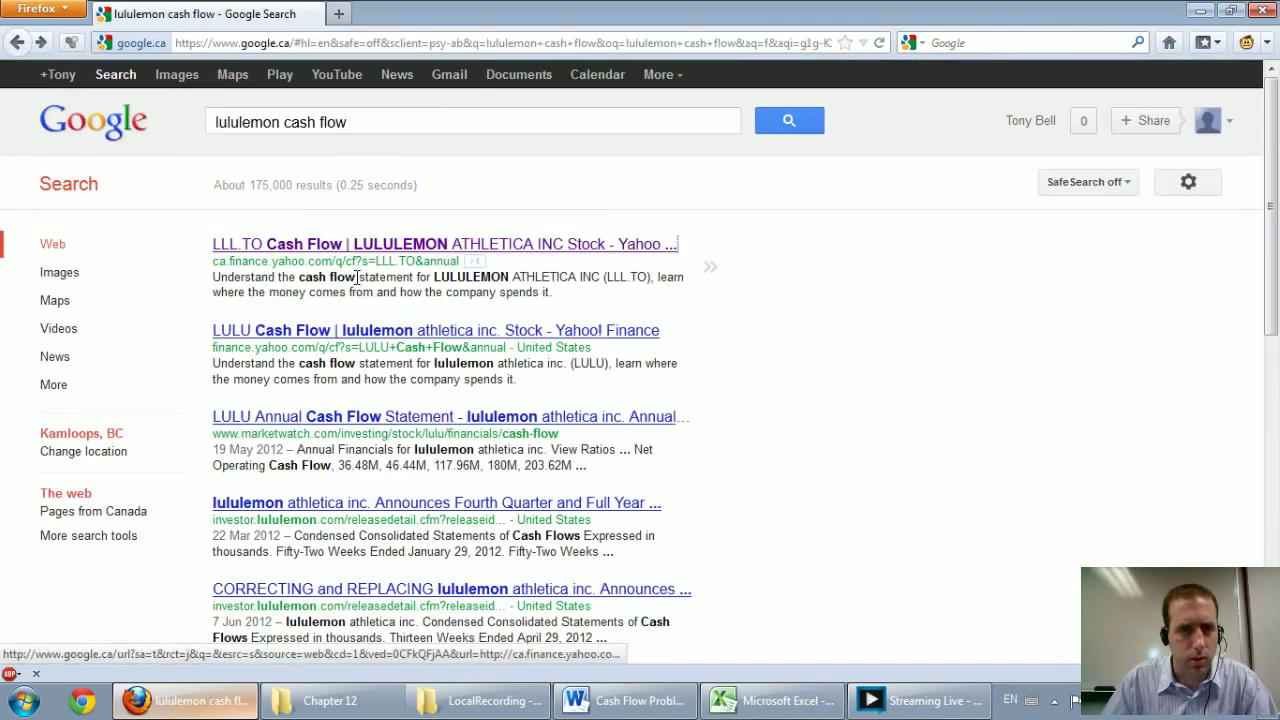
- Open the Yahoo! Finance annual cash flow statement for LULU and enlarge the page by three zoom levels
click(370, 331)
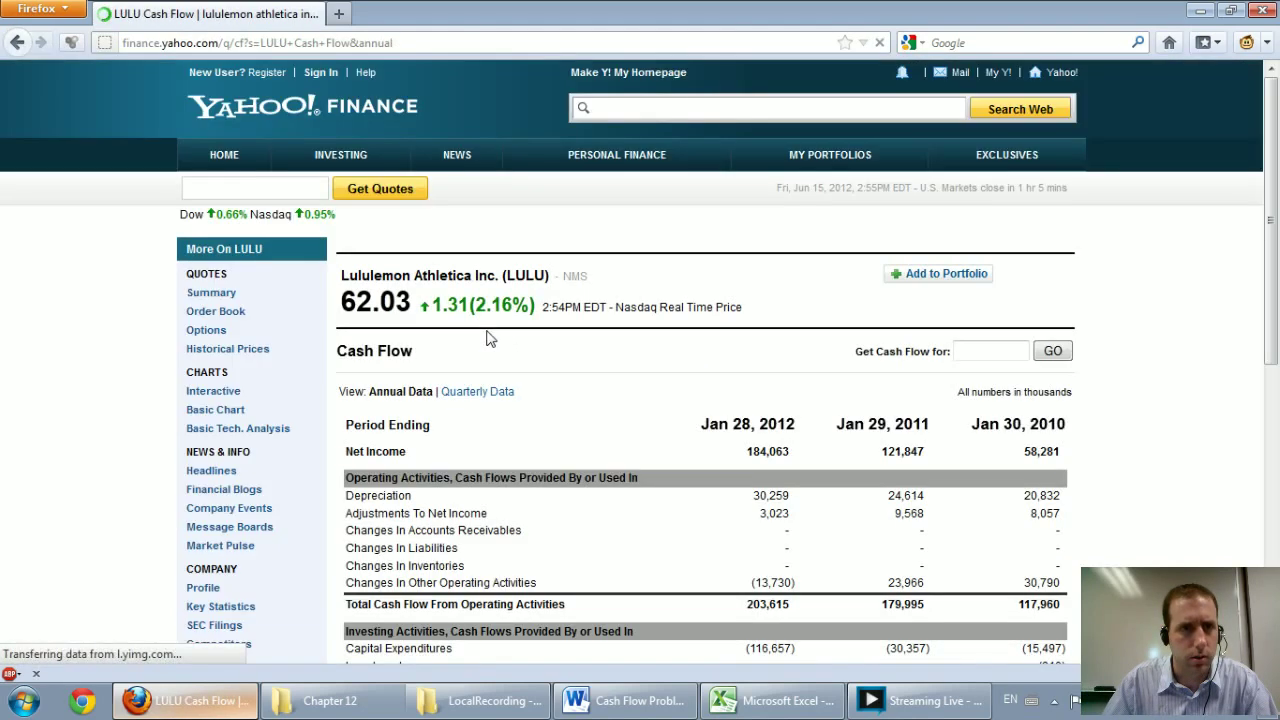
scroll(642, 350, down, 4)
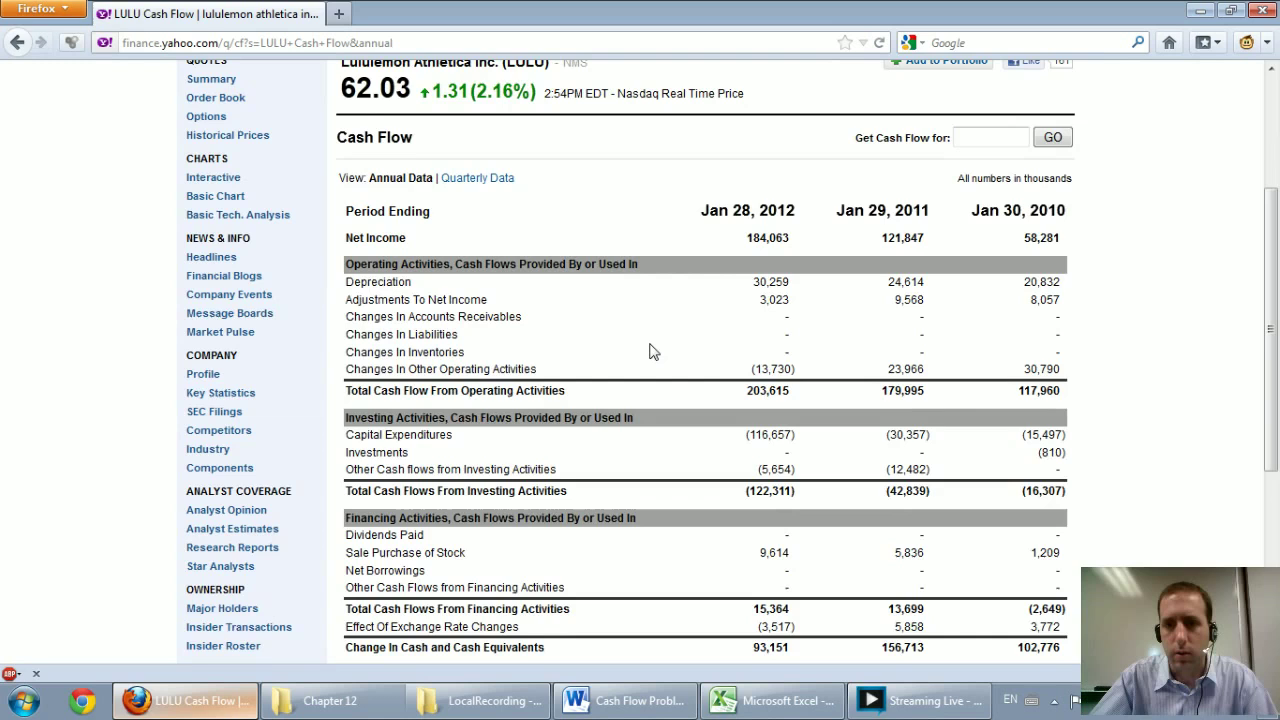
key(ctrl+plus)
key(ctrl+plus)
key(ctrl+plus)
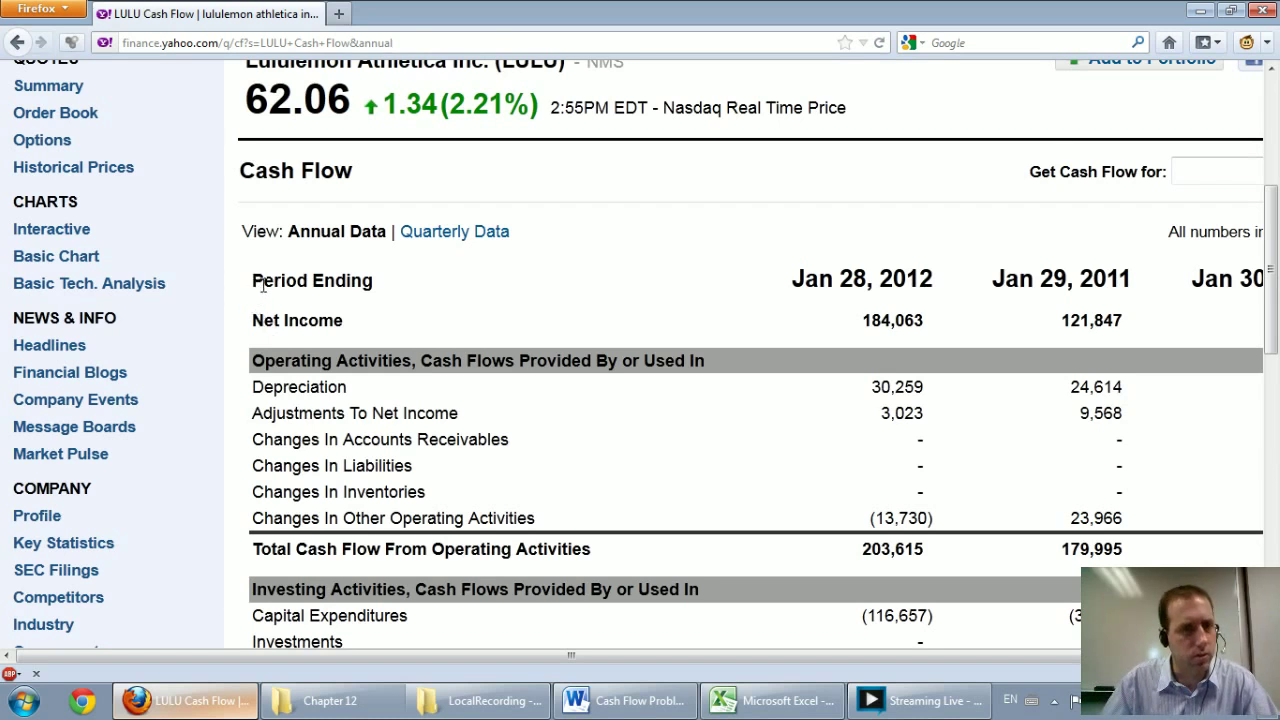
- Highlight the Net Income label above the operating activities in the Lululemon statement
drag(250, 283, 357, 326)
click(287, 317)
drag(254, 318, 318, 320)
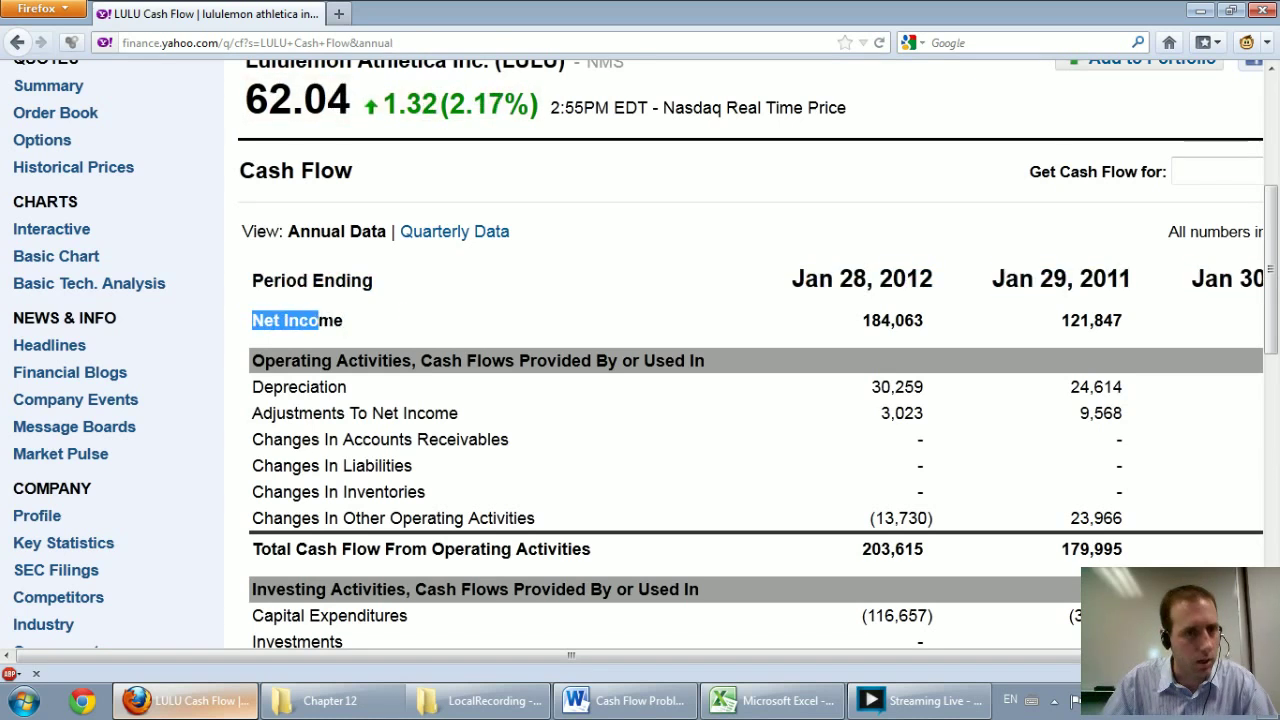
- Switch back to Excel and point out the Net income label in D9 and its amount in F9 under the indirect method
click(780, 700)
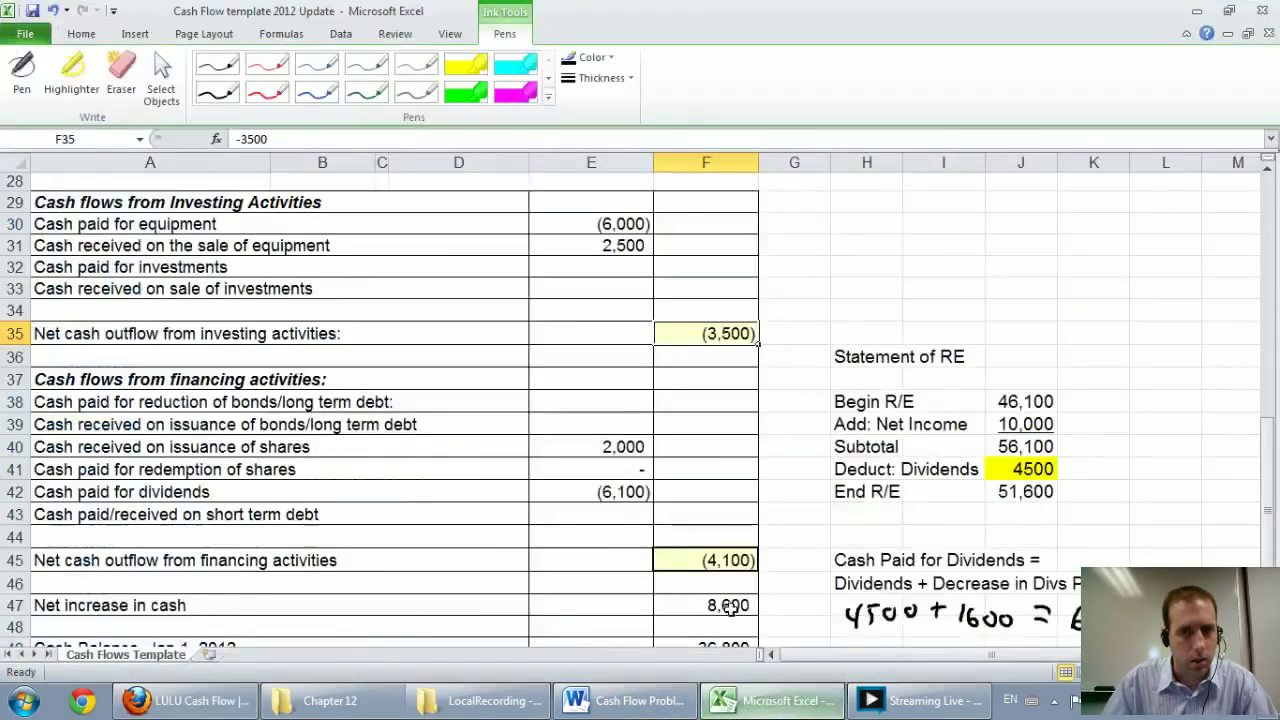
scroll(722, 603, up, 5)
scroll(722, 603, up, 4)
scroll(660, 428, down, 1)
click(494, 260)
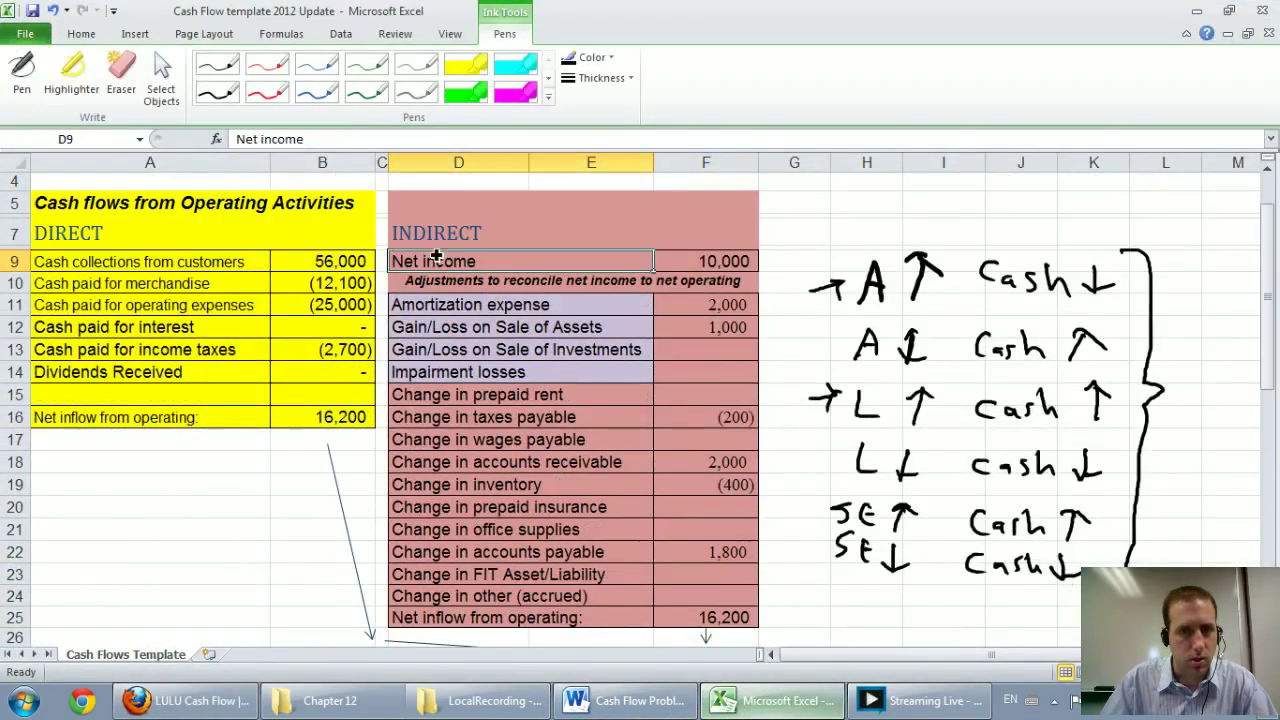
click(672, 263)
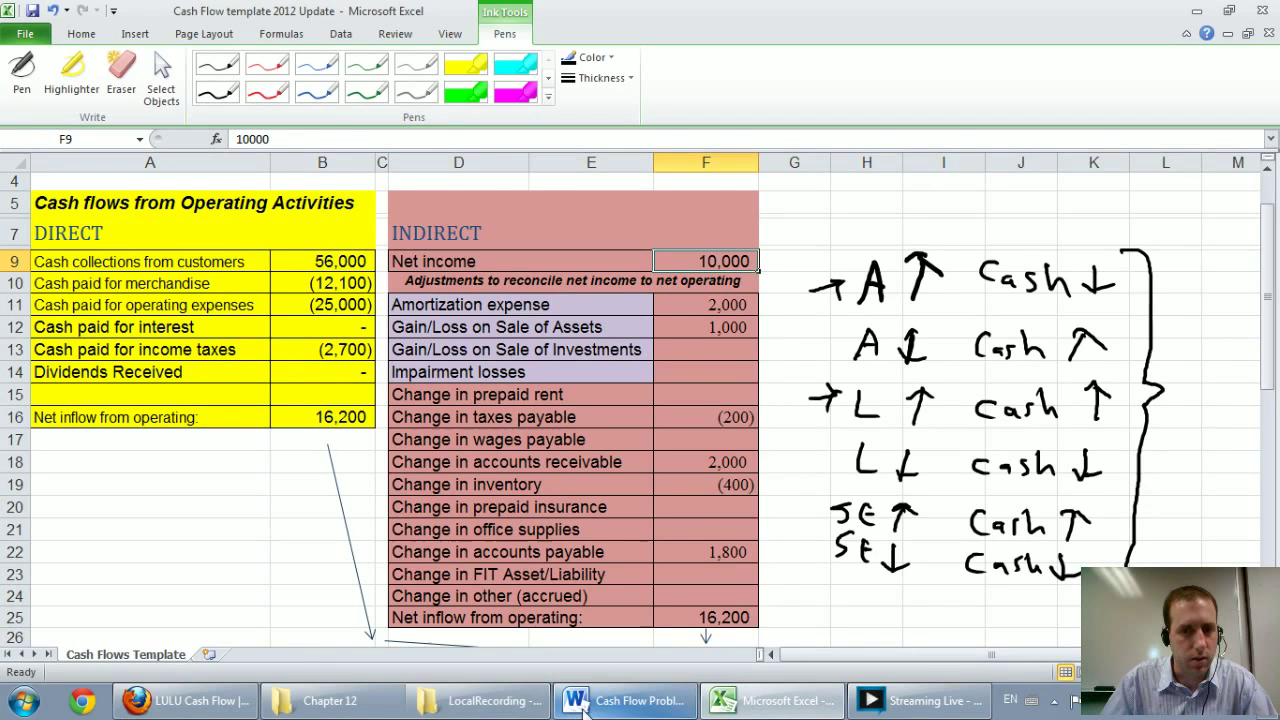
- Switch back to Firefox, clear the Net Income highlight and look through the Lululemon statement's investing and financing sections
click(637, 700)
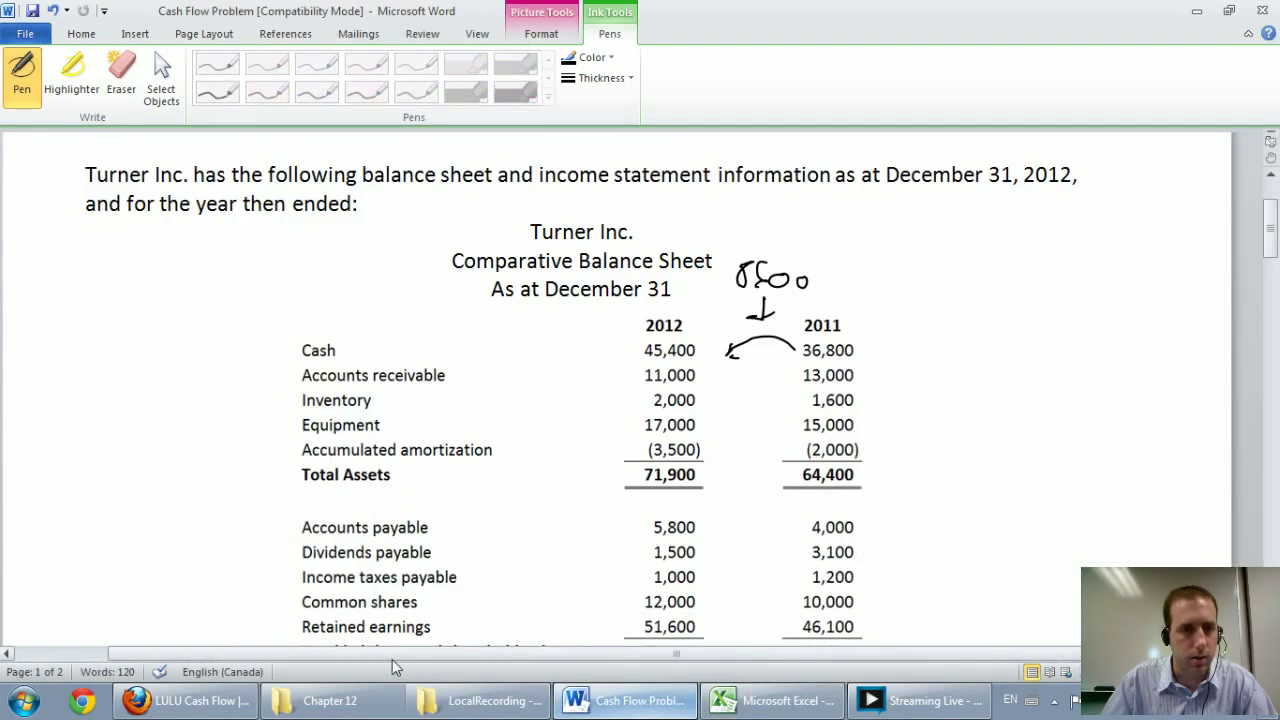
click(248, 703)
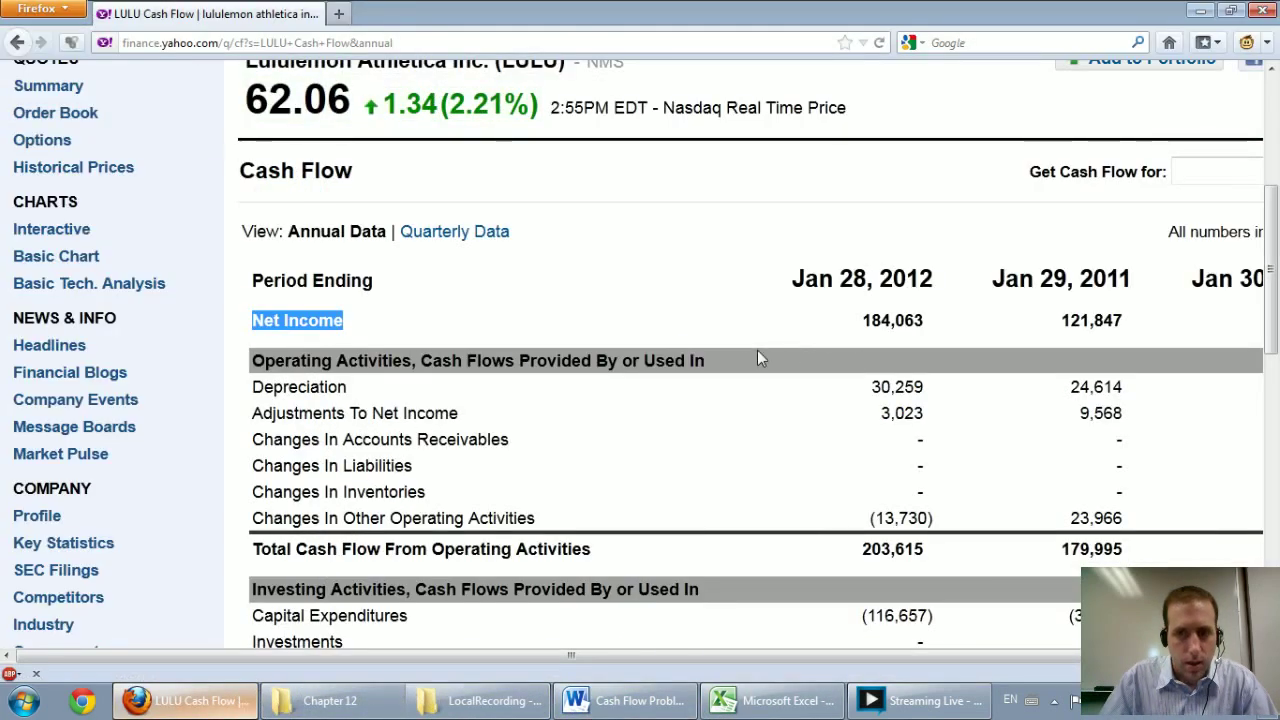
click(862, 320)
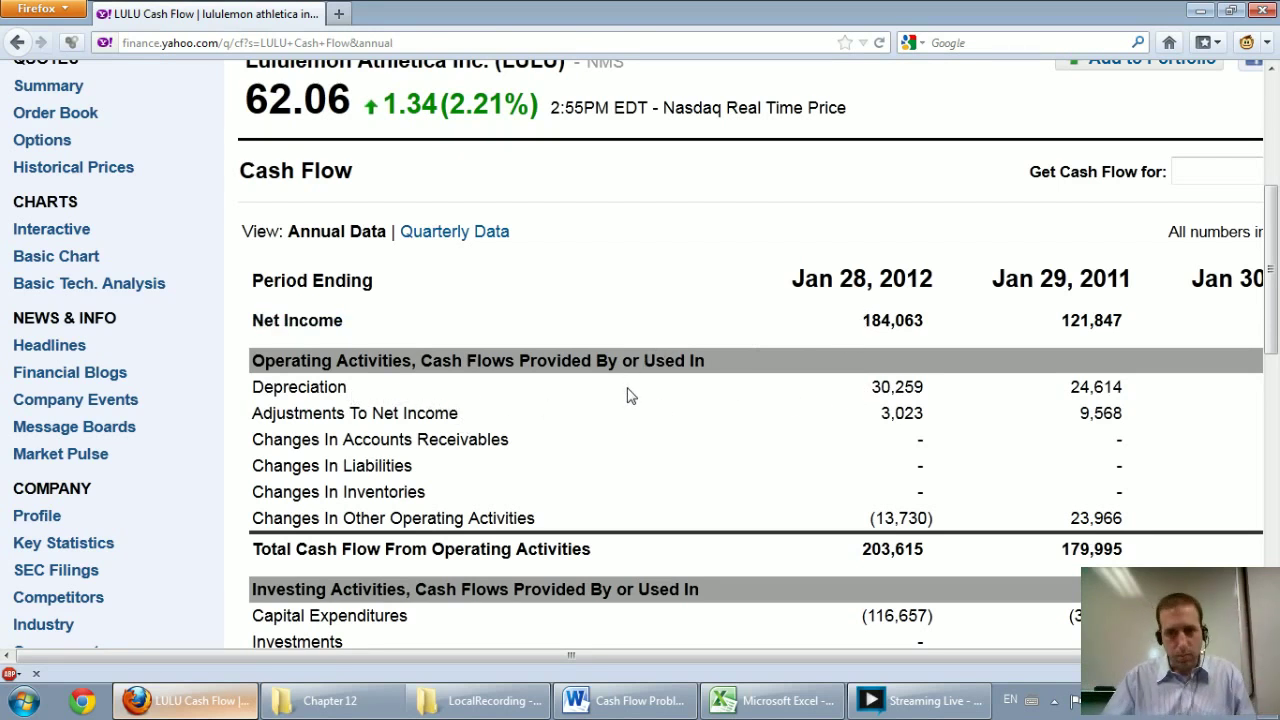
scroll(620, 397, down, 5)
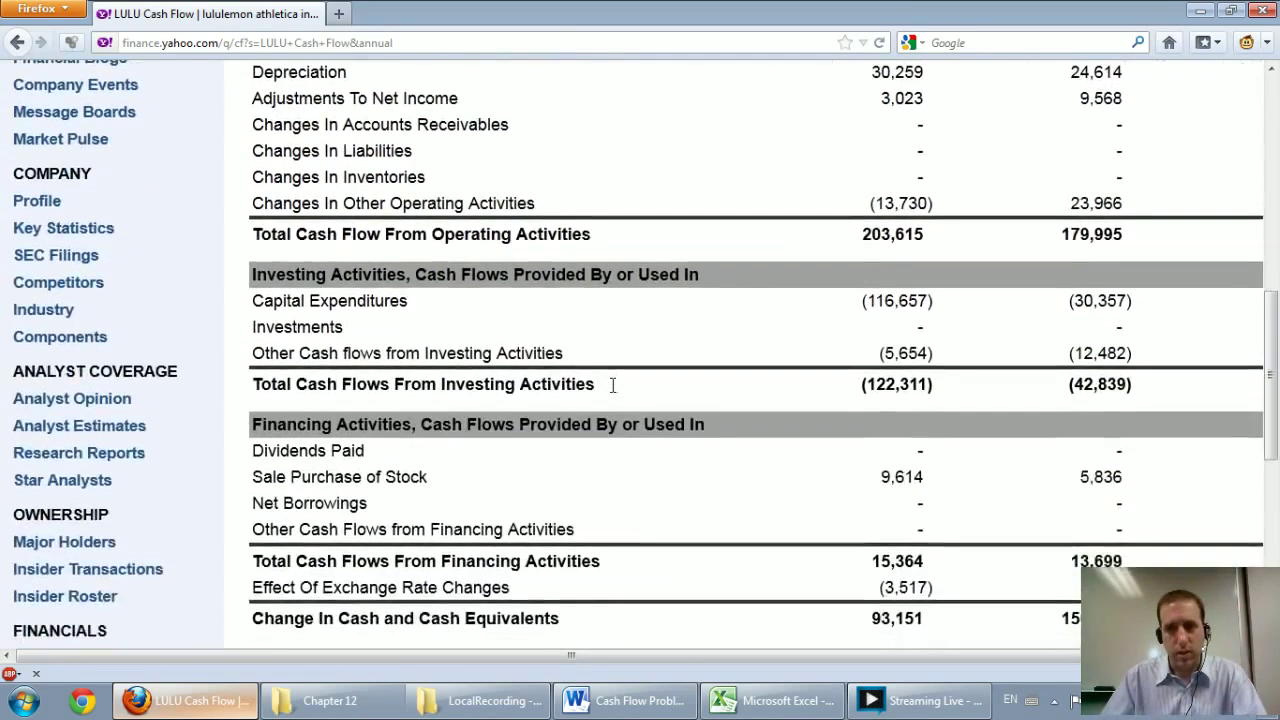
- Highlight Lululemon's Total Cash Flow From Operating Activities amount for Jan 28, 2012, followed by the Jan 29, 2011 amount
scroll(611, 385, up, 3)
scroll(614, 392, up, 3)
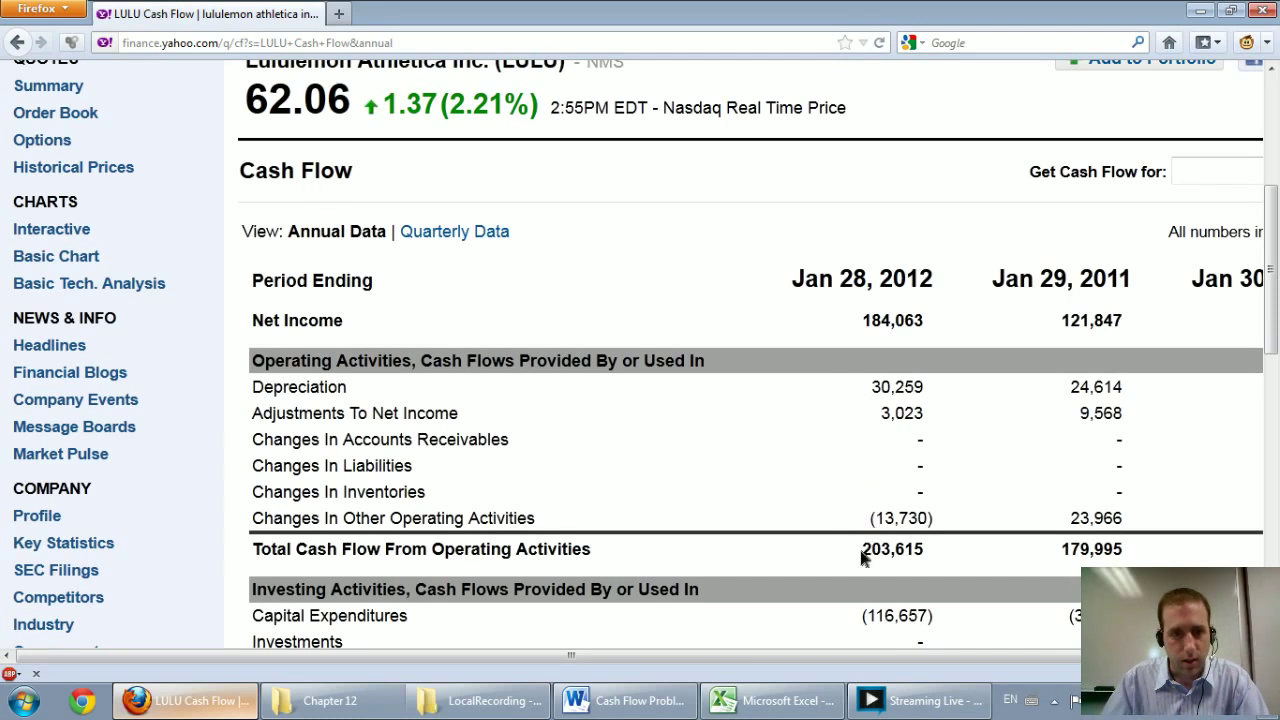
drag(862, 552, 933, 548)
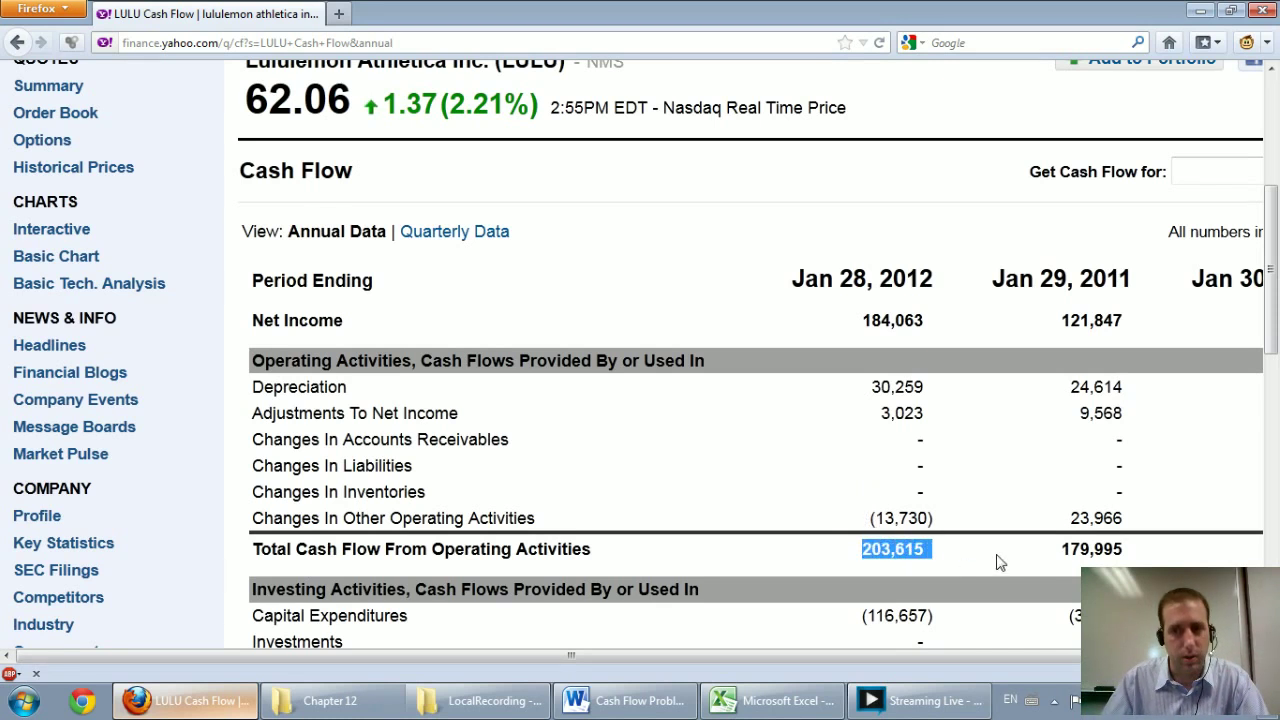
drag(1060, 550, 1124, 549)
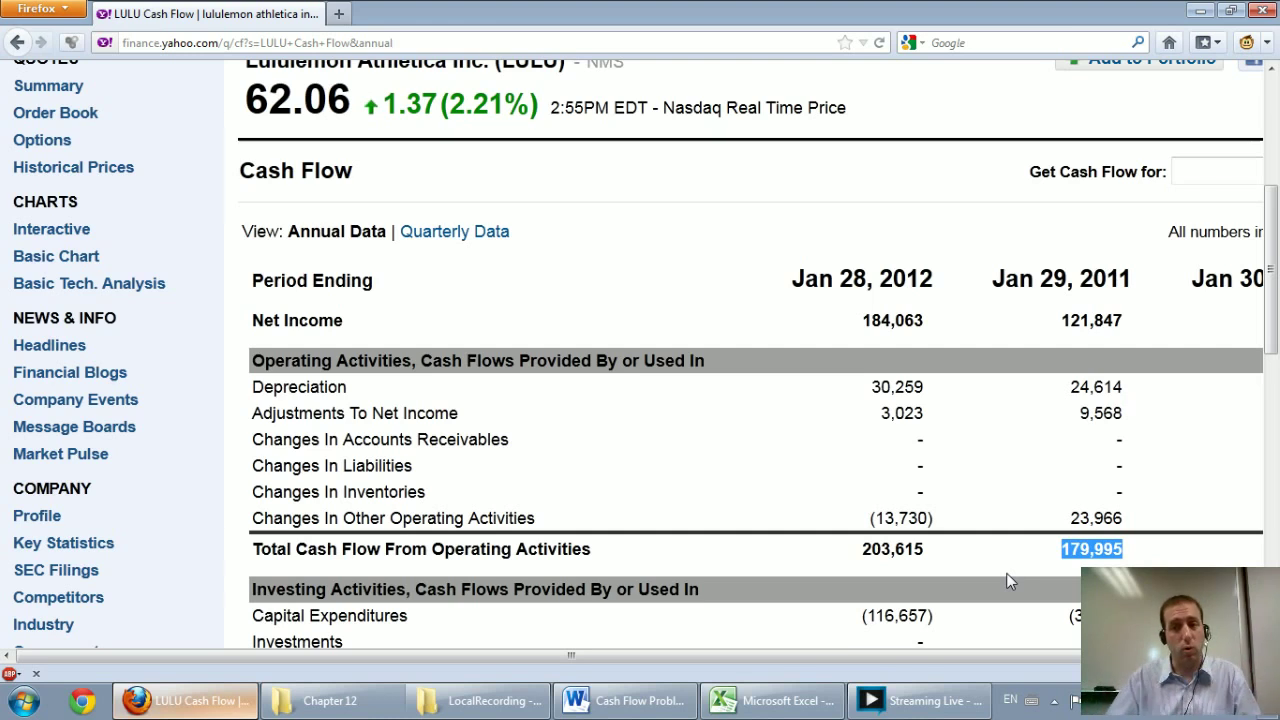
- Point out the Jan 28, 2012 Sale Purchase of Stock amount under Lululemon's financing activities and clear the text selection
scroll(1008, 580, down, 3)
scroll(1008, 580, down, 3)
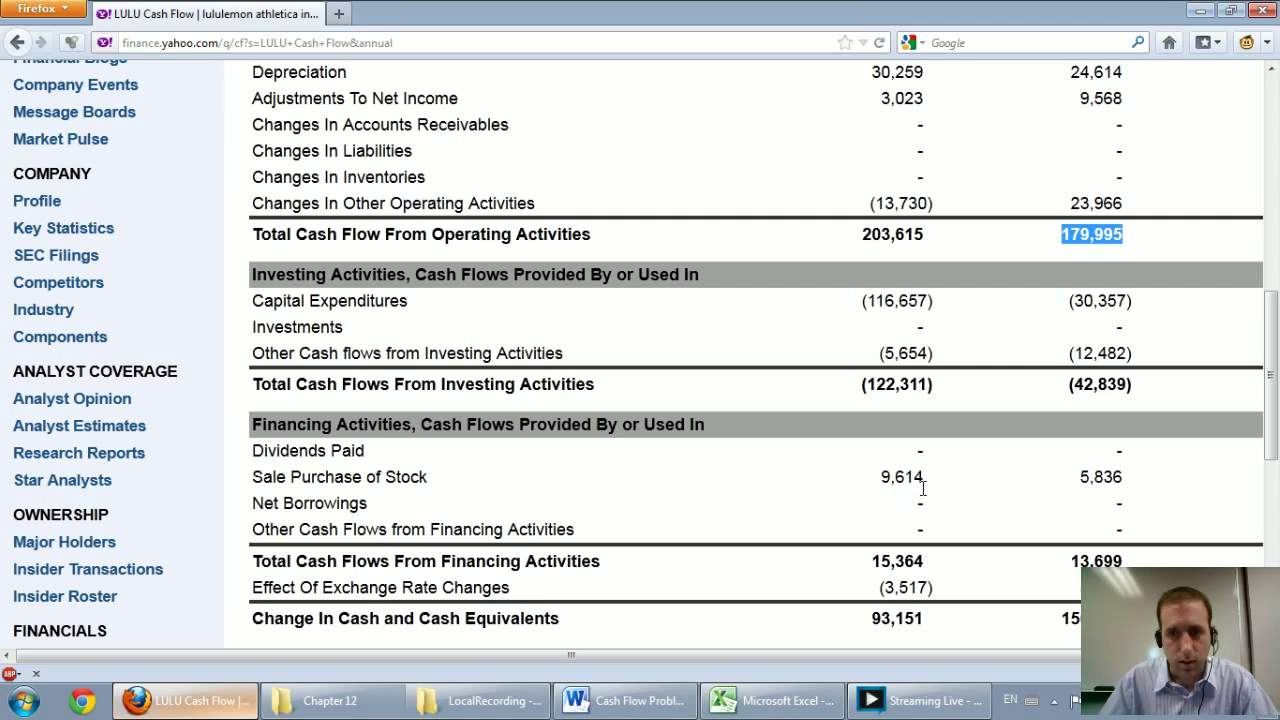
click(895, 468)
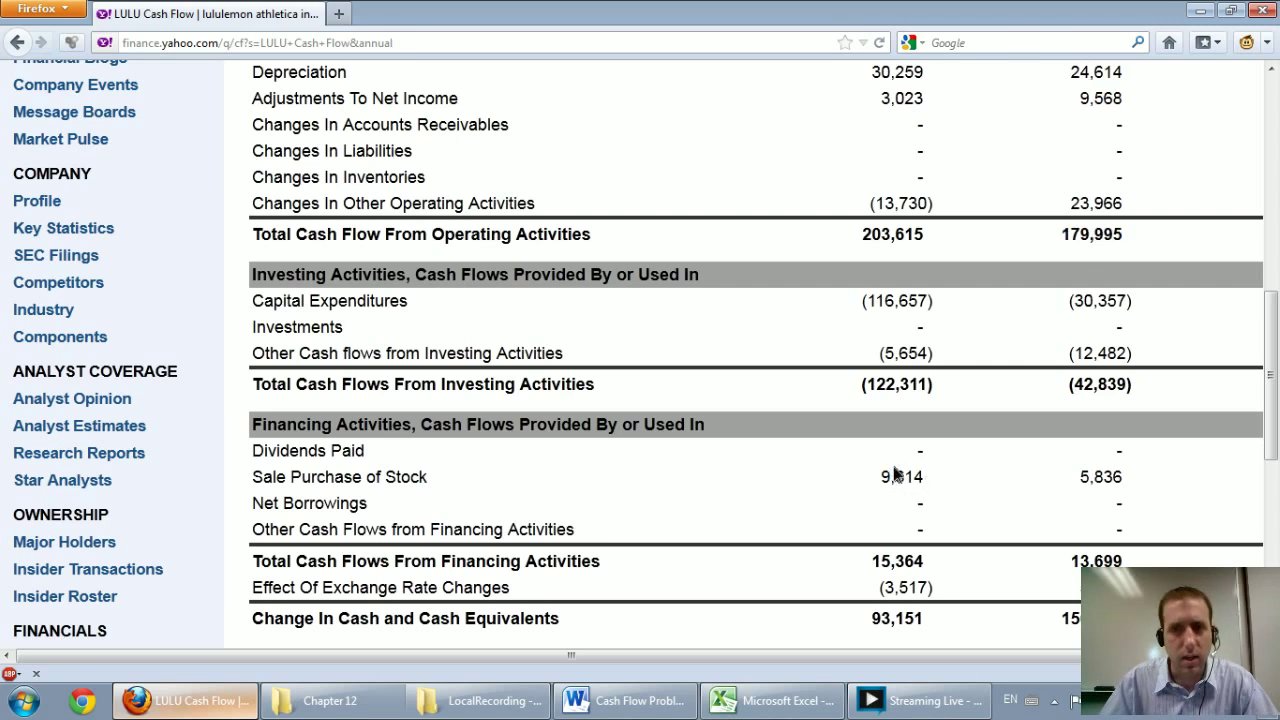
drag(895, 476, 887, 475)
click(1017, 457)
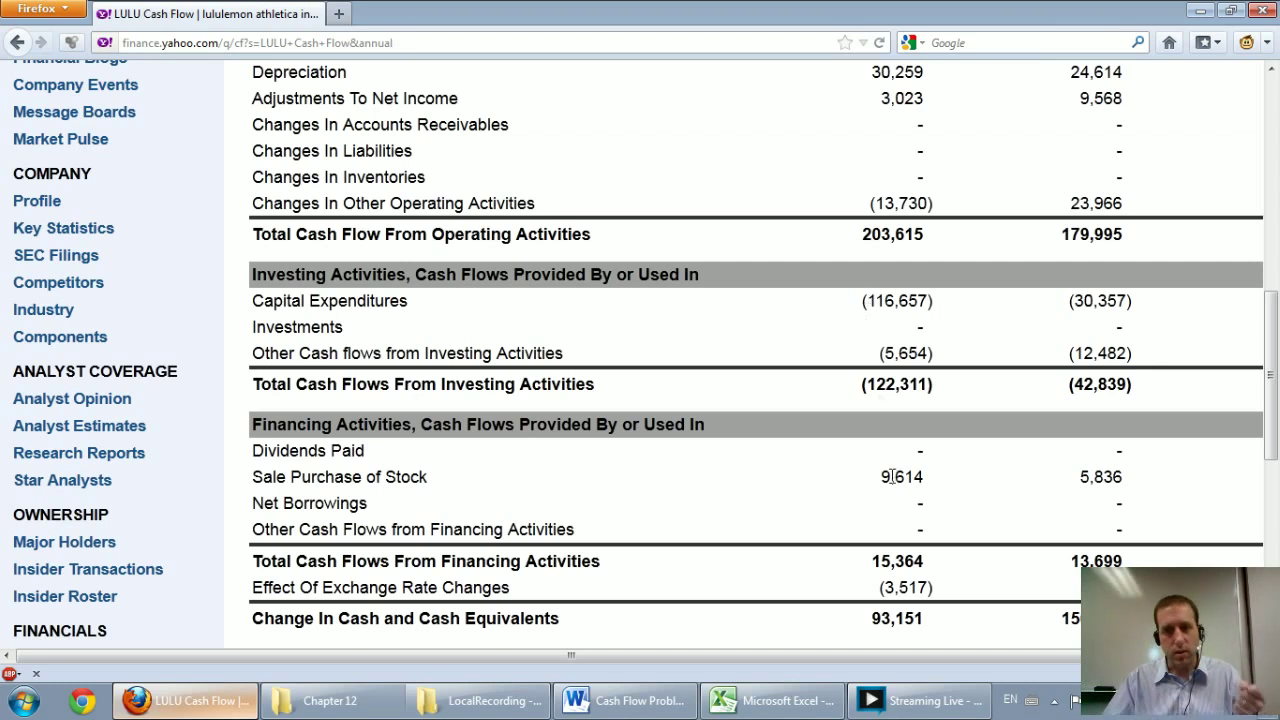
drag(883, 454, 894, 478)
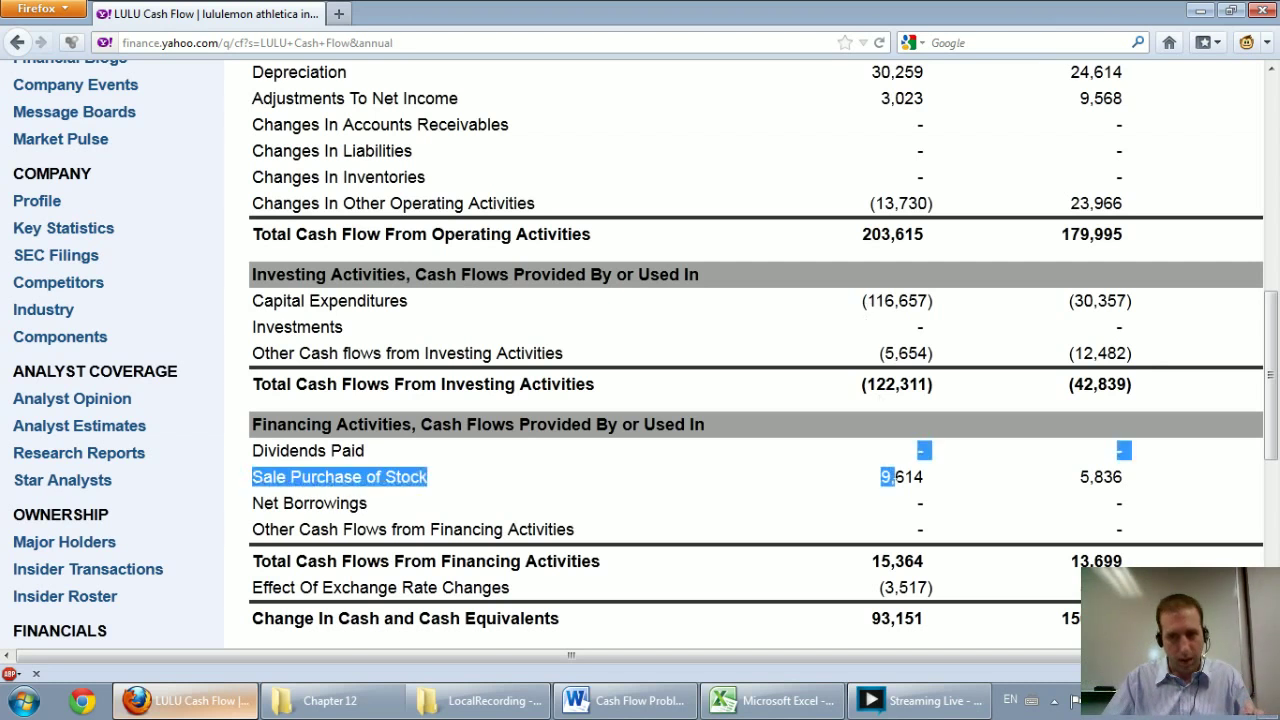
click(882, 512)
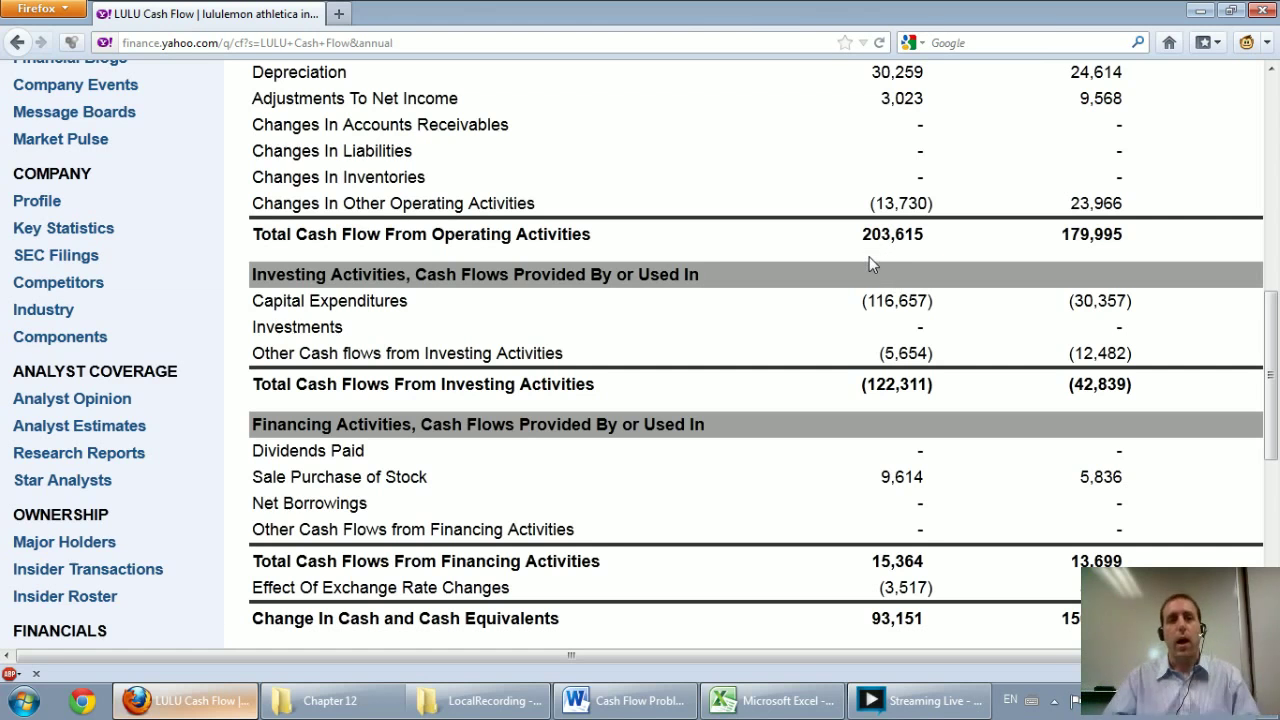
- Switch to the Turner Inc balance sheet in Word, and return to the start of the cash flow statement in Excel
click(625, 700)
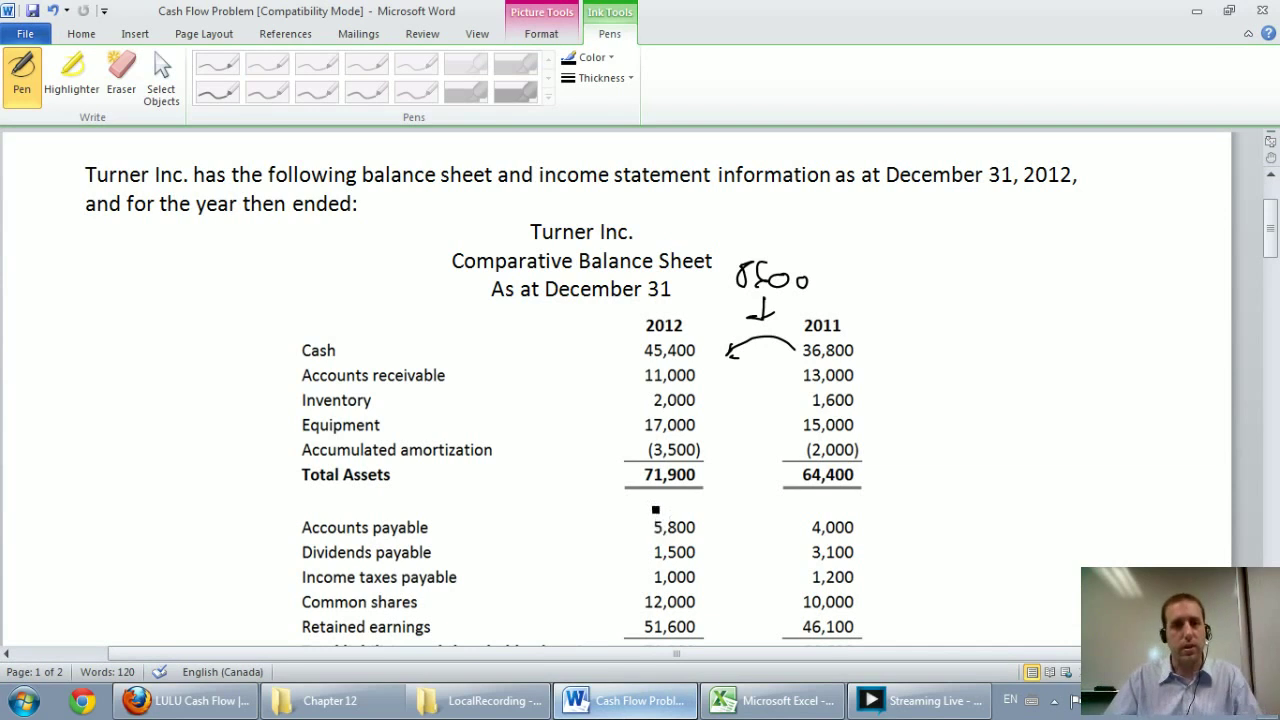
scroll(657, 505, down, 1)
click(768, 700)
scroll(610, 498, up, 1)
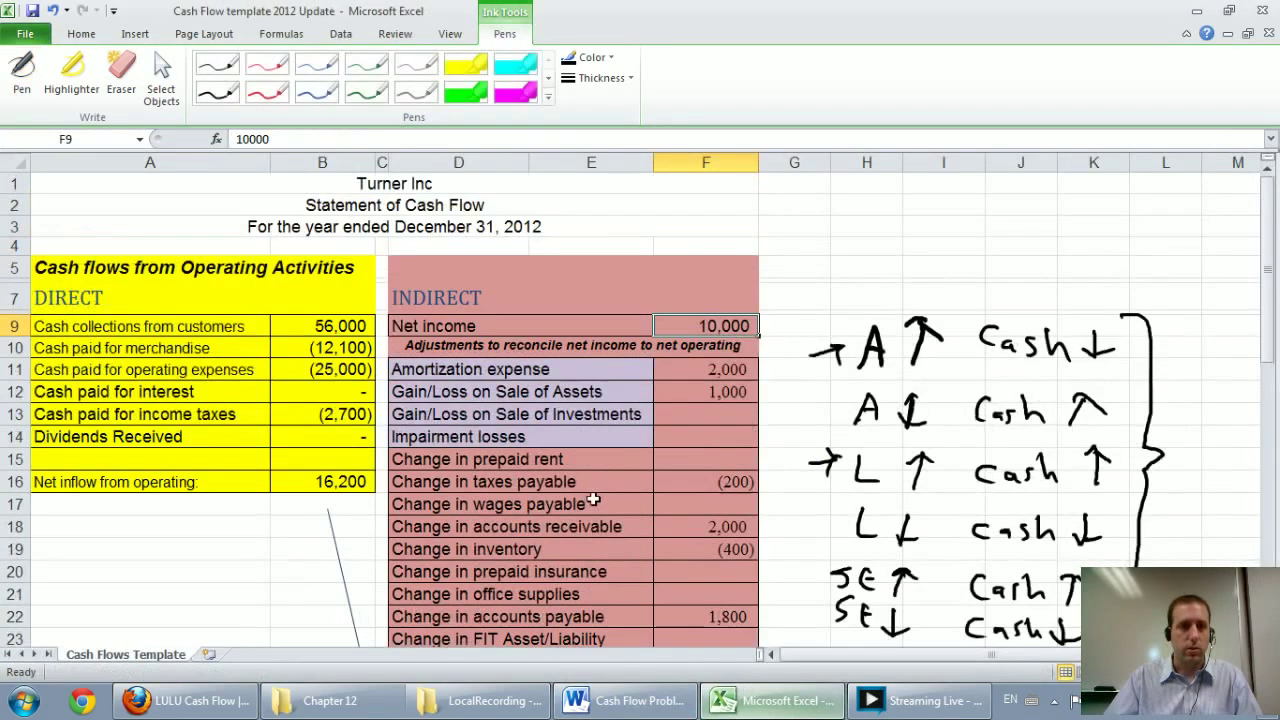